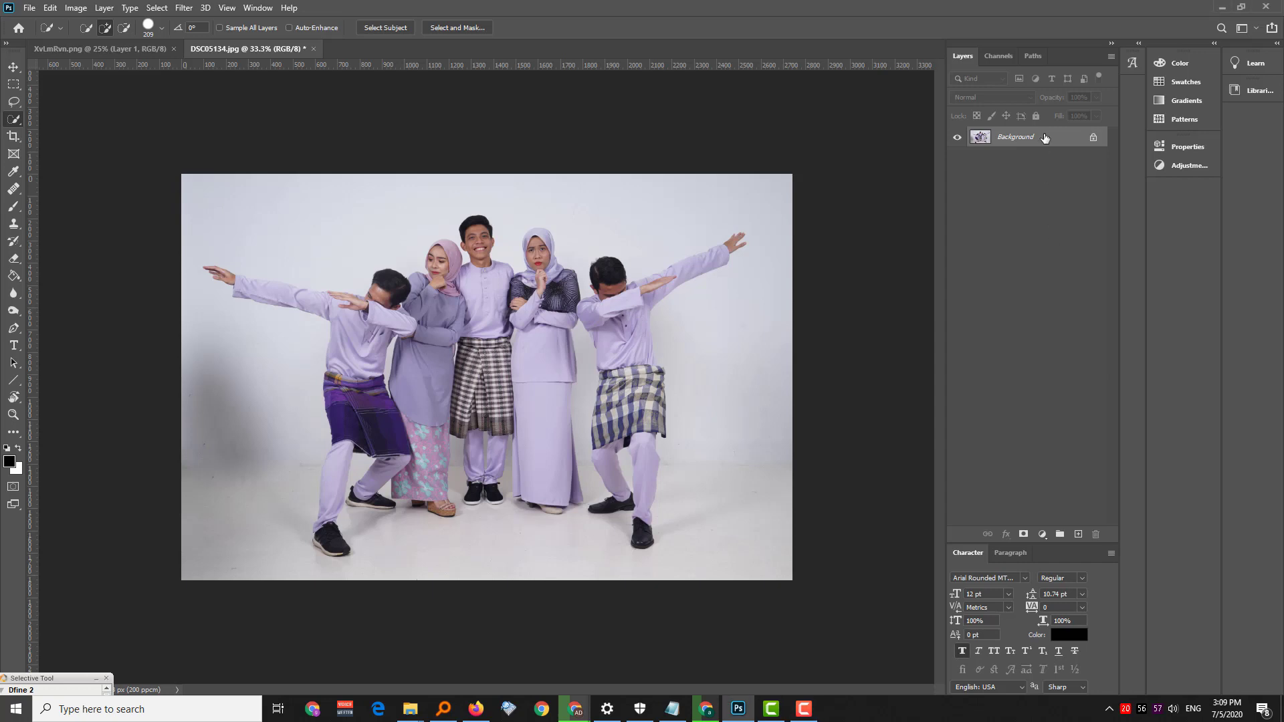
# Select the Rectangular Marquee tool in the toolbar.
pyautogui.click(13, 84)
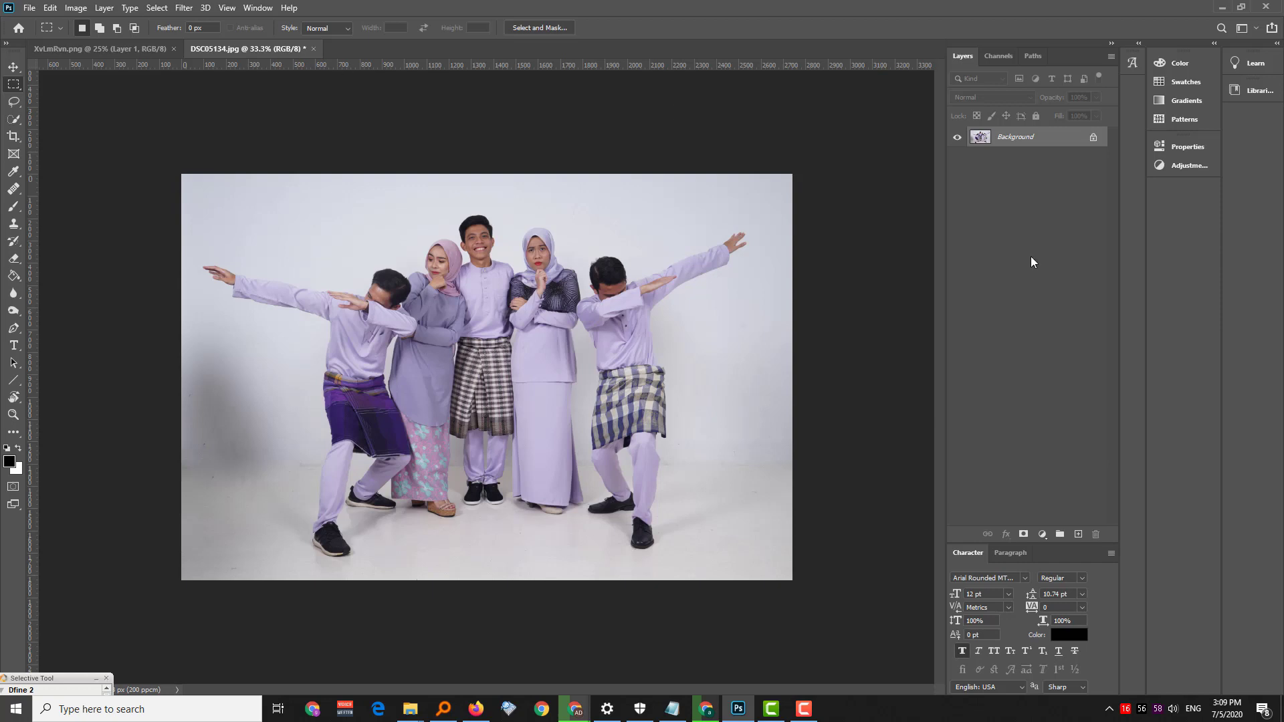
pyautogui.click(1041, 534)
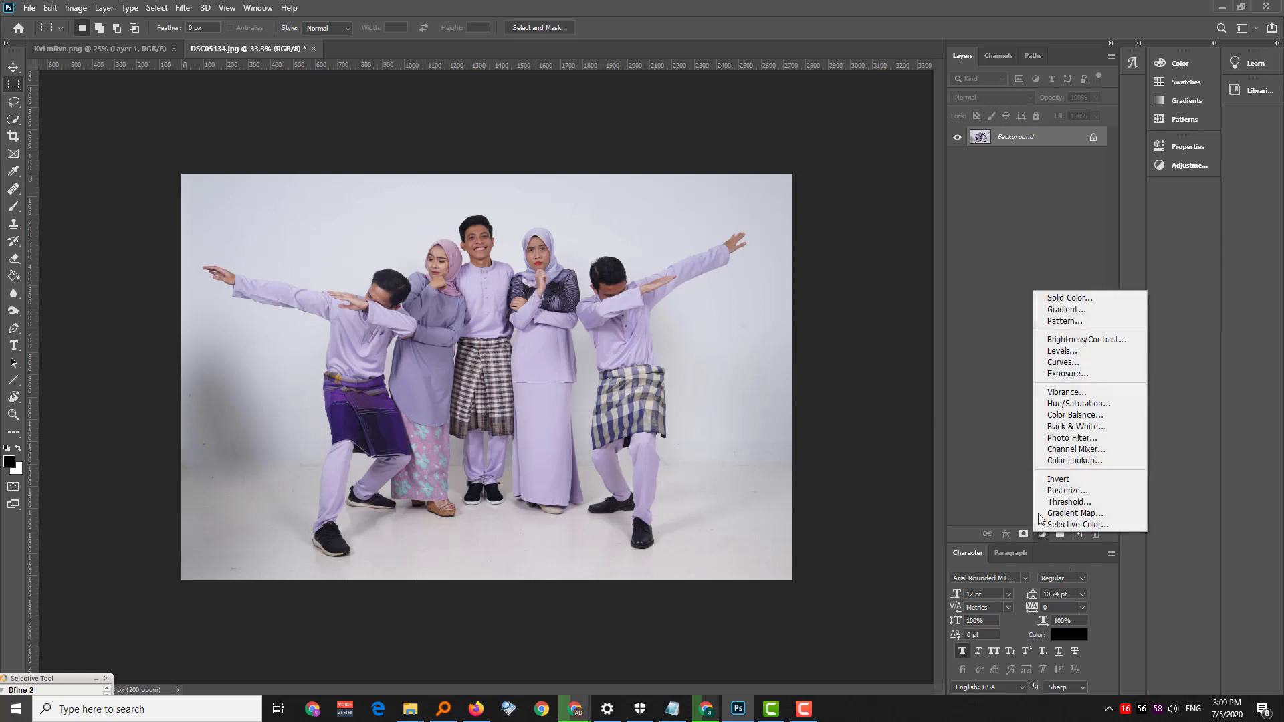
pyautogui.click(1080, 359)
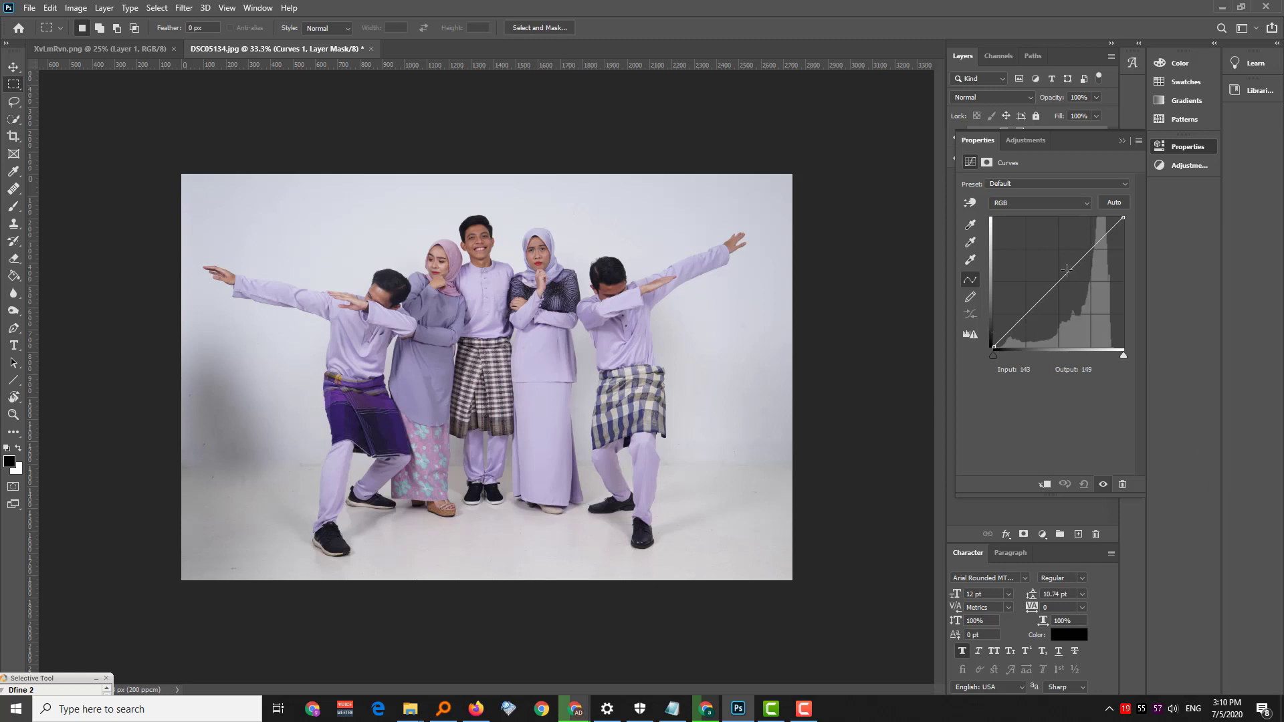
pyautogui.moveTo(1066, 269); pyautogui.dragTo(1064, 258)
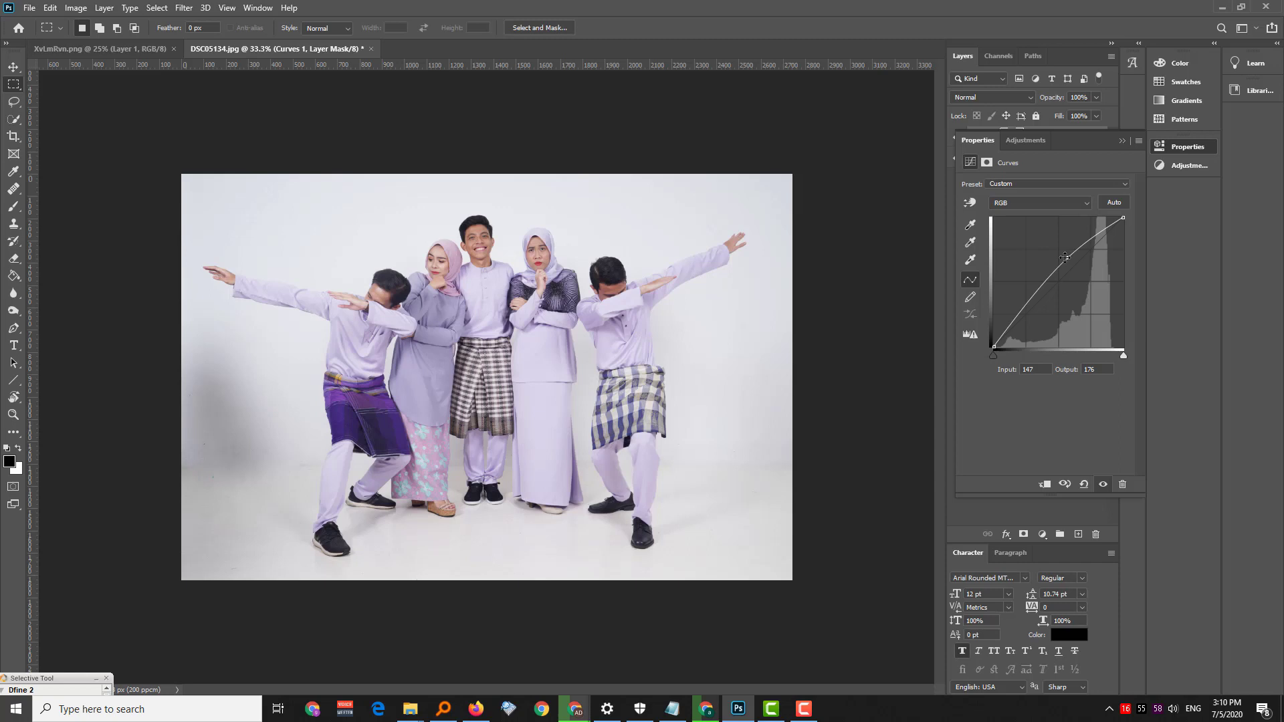
pyautogui.click(1124, 142)
pyautogui.moveTo(1095, 545); pyautogui.dragTo(1095, 538)
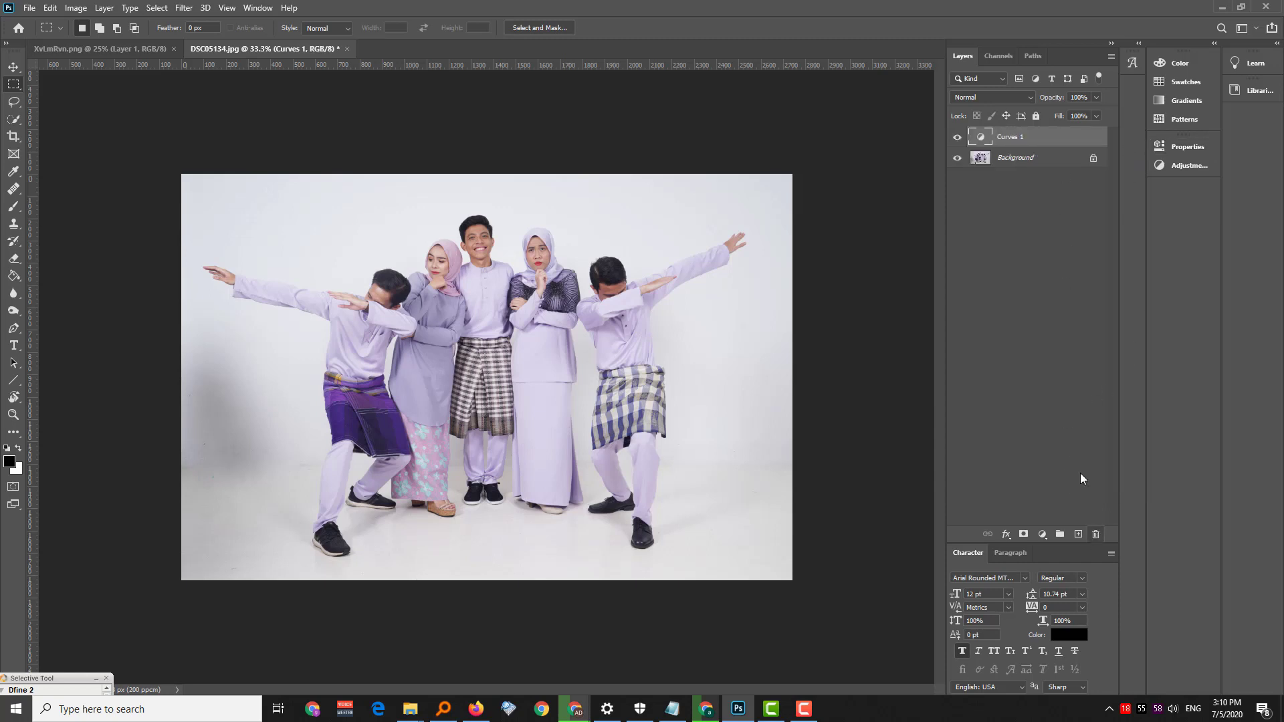
pyautogui.click(1100, 534)
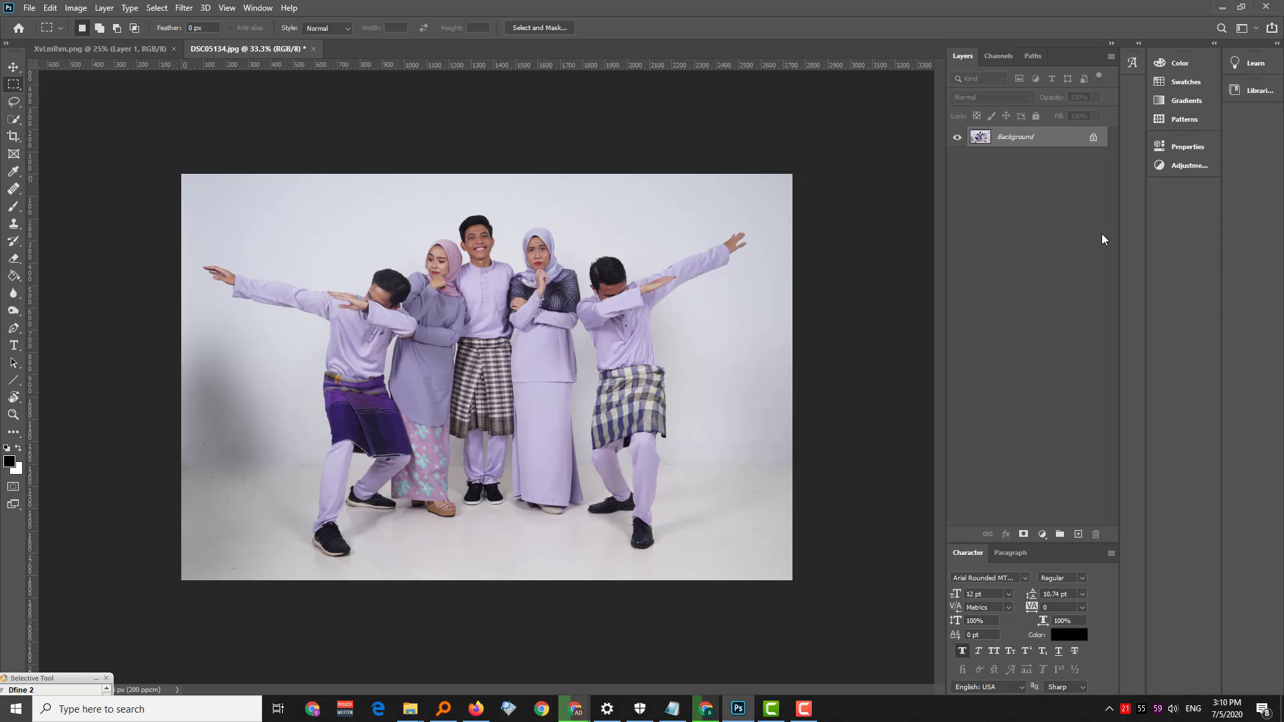
pyautogui.rightClick(1044, 144)
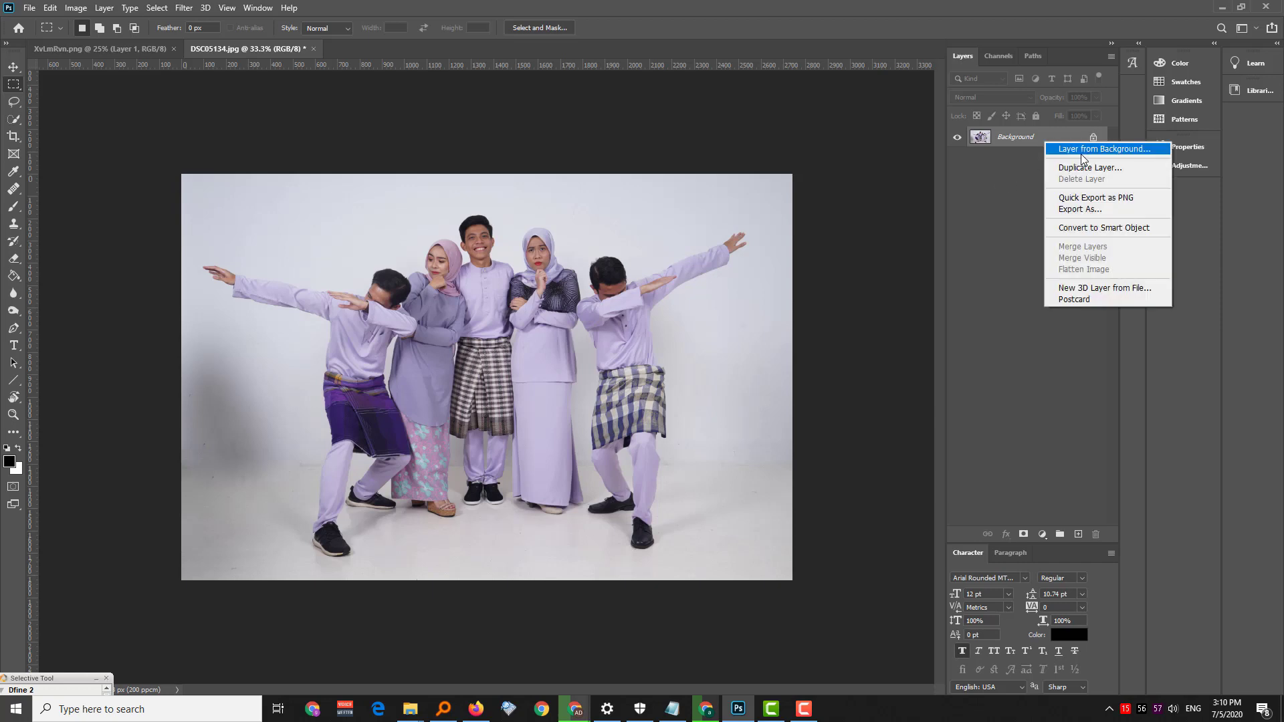
pyautogui.click(980, 207)
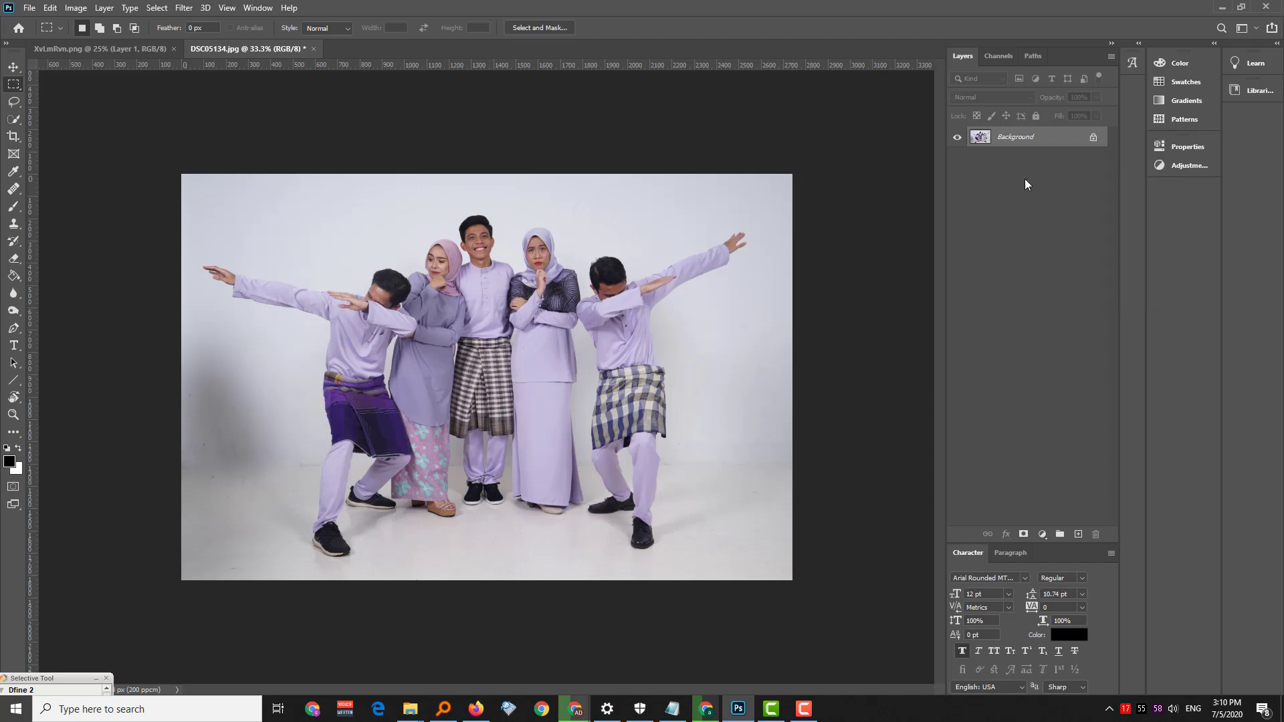
# Show the Actions panel and collapse the Default Actions and Hard Tones sets.
pyautogui.click(258, 7)
pyautogui.click(296, 107)
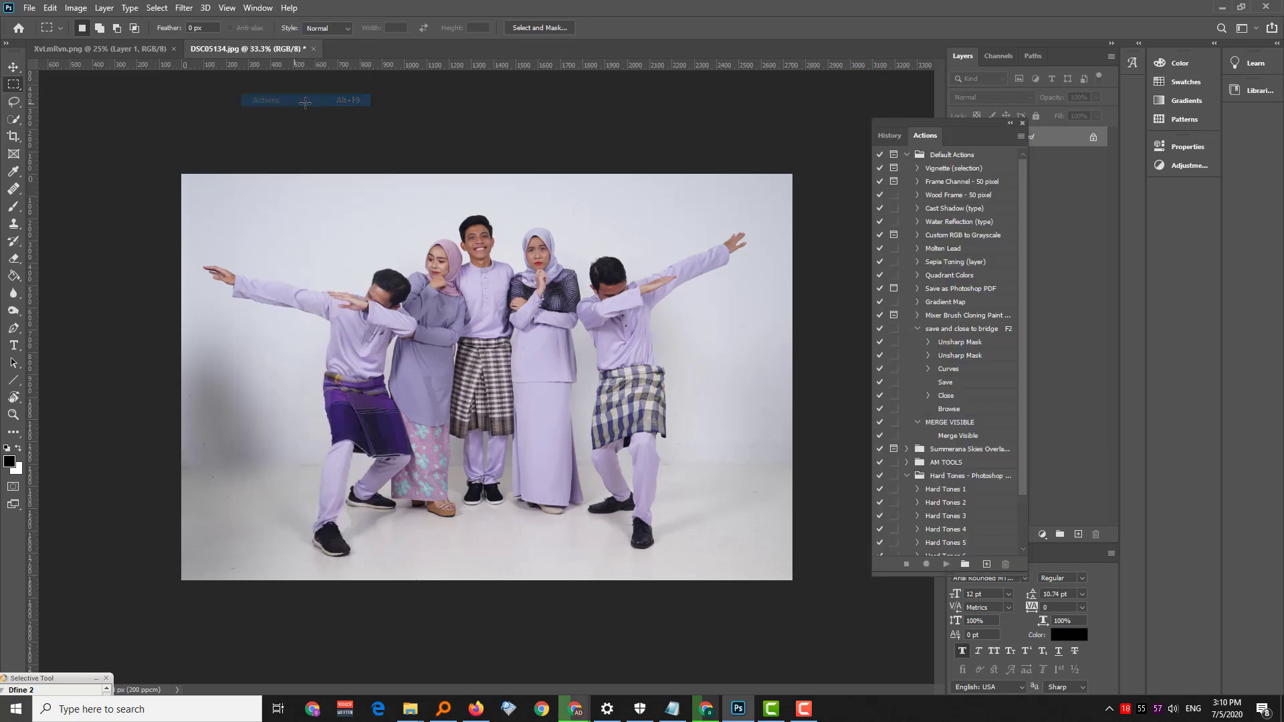
pyautogui.click(907, 154)
pyautogui.click(906, 194)
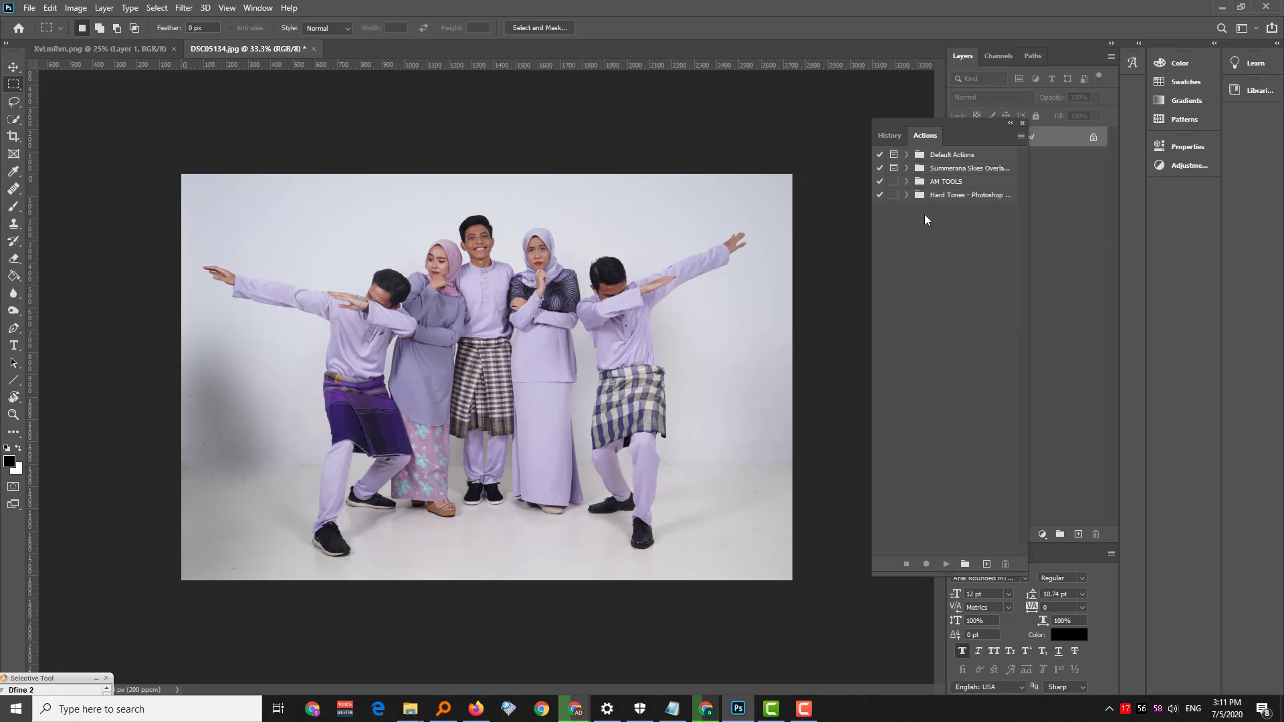
# Create a new action named 'Auto White Background Removal'.
pyautogui.click(986, 564)
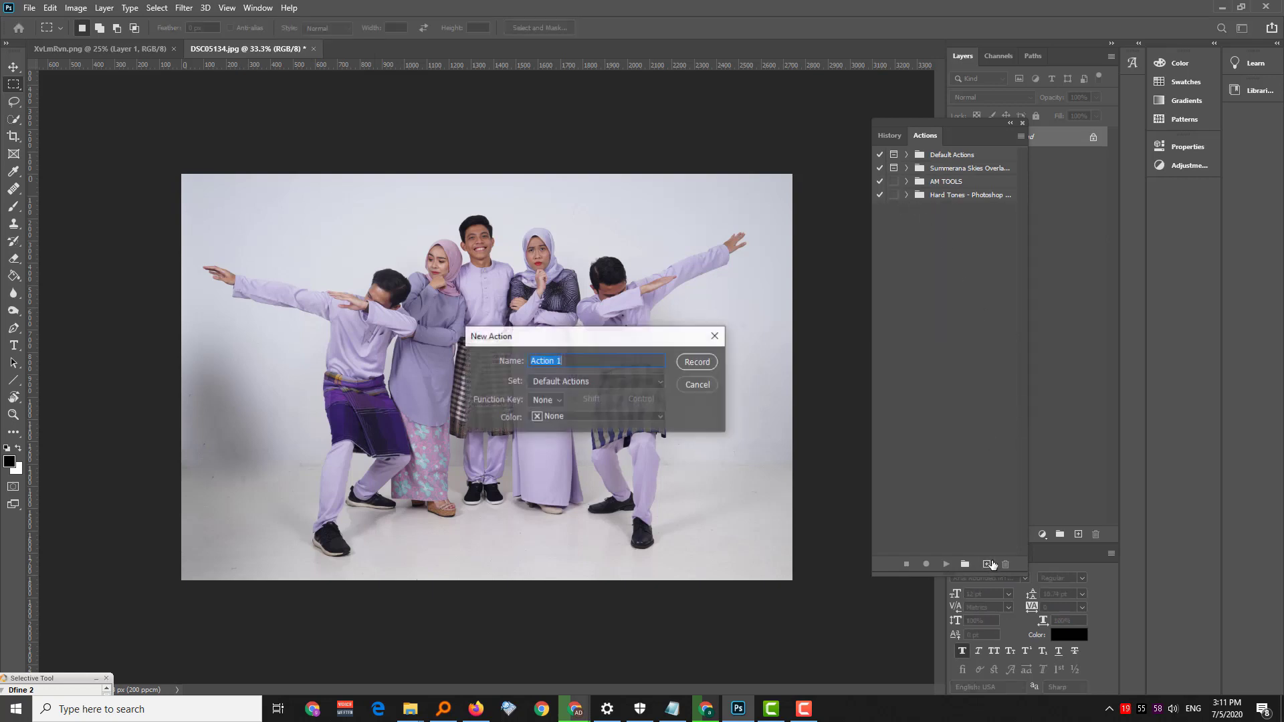
pyautogui.write('Aut')
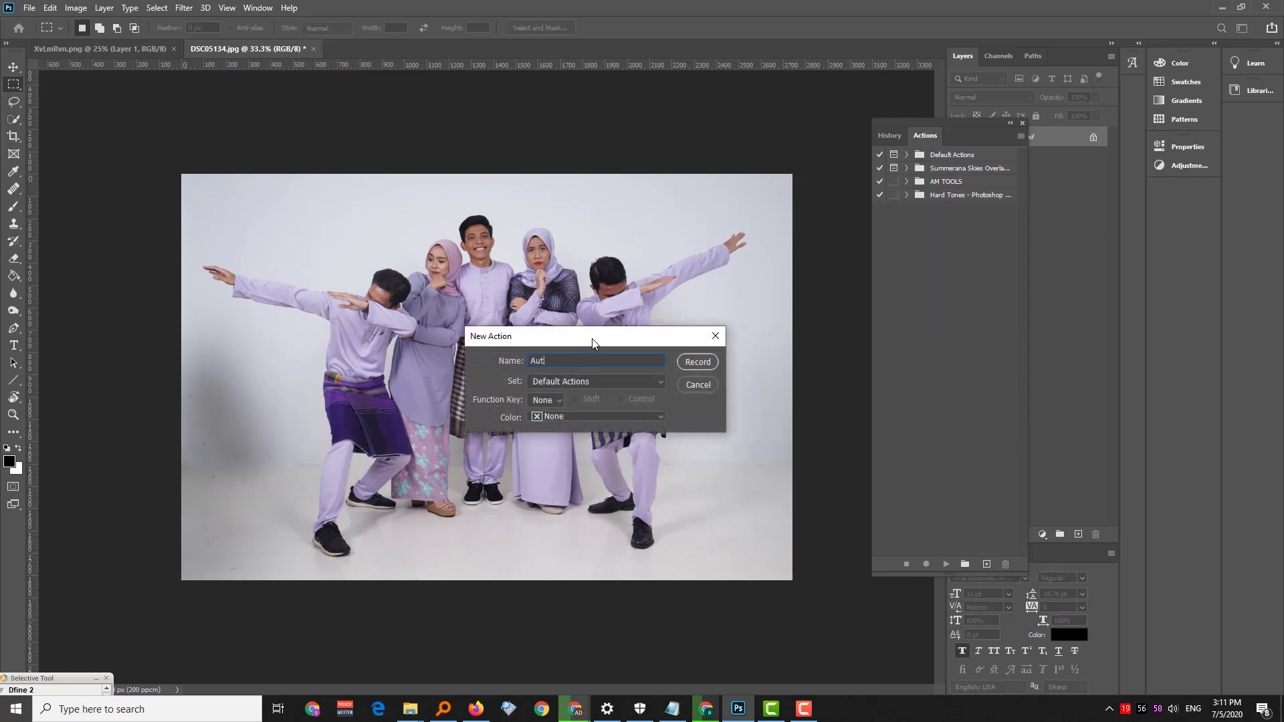
pyautogui.write('o Backg')
pyautogui.press('BackSpace')
pyautogui.press('BackSpace')
pyautogui.press('BackSpace')
pyautogui.press('BackSpace')
pyautogui.press('BackSpace')
pyautogui.write('White')
pyautogui.write(' Background ')
pyautogui.write('RE')
pyautogui.press('BackSpace')
pyautogui.press('BackSpace')
pyautogui.write('em')
pyautogui.write('ov')
# Put it in Default Actions with Shift+F5, start recording and accept the warnings.
pyautogui.click(598, 381)
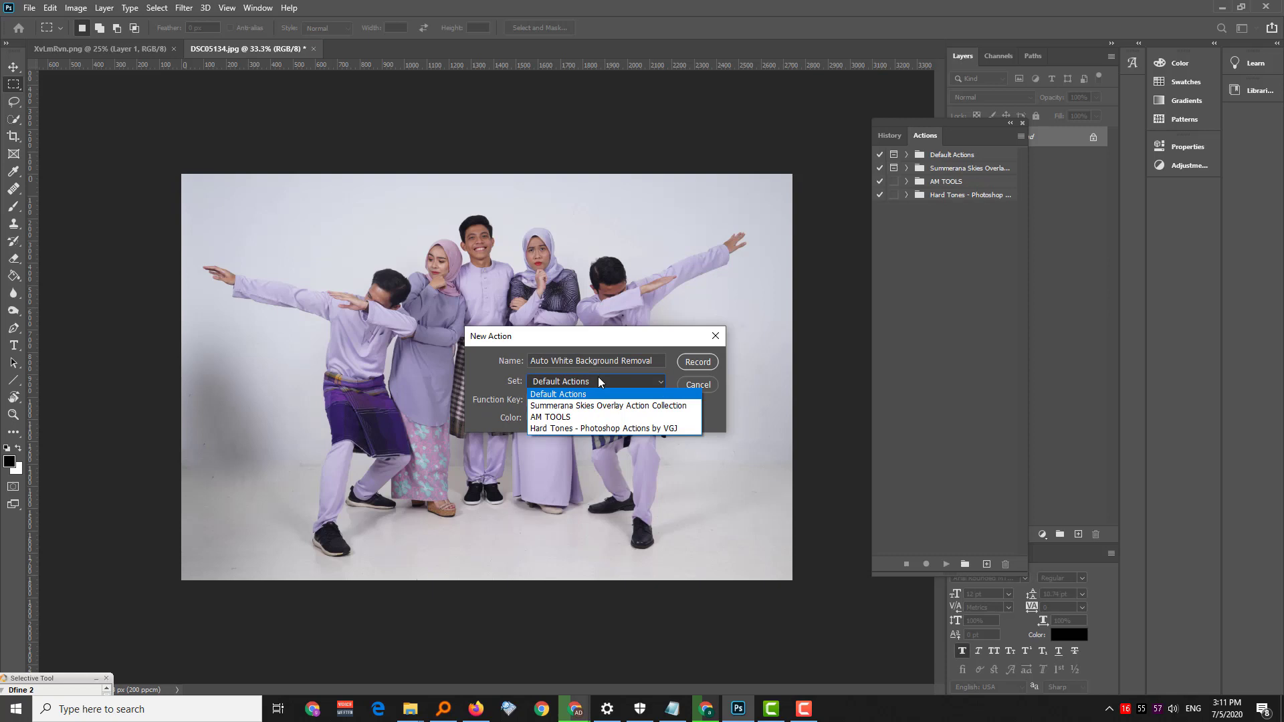
pyautogui.click(678, 342)
pyautogui.click(554, 399)
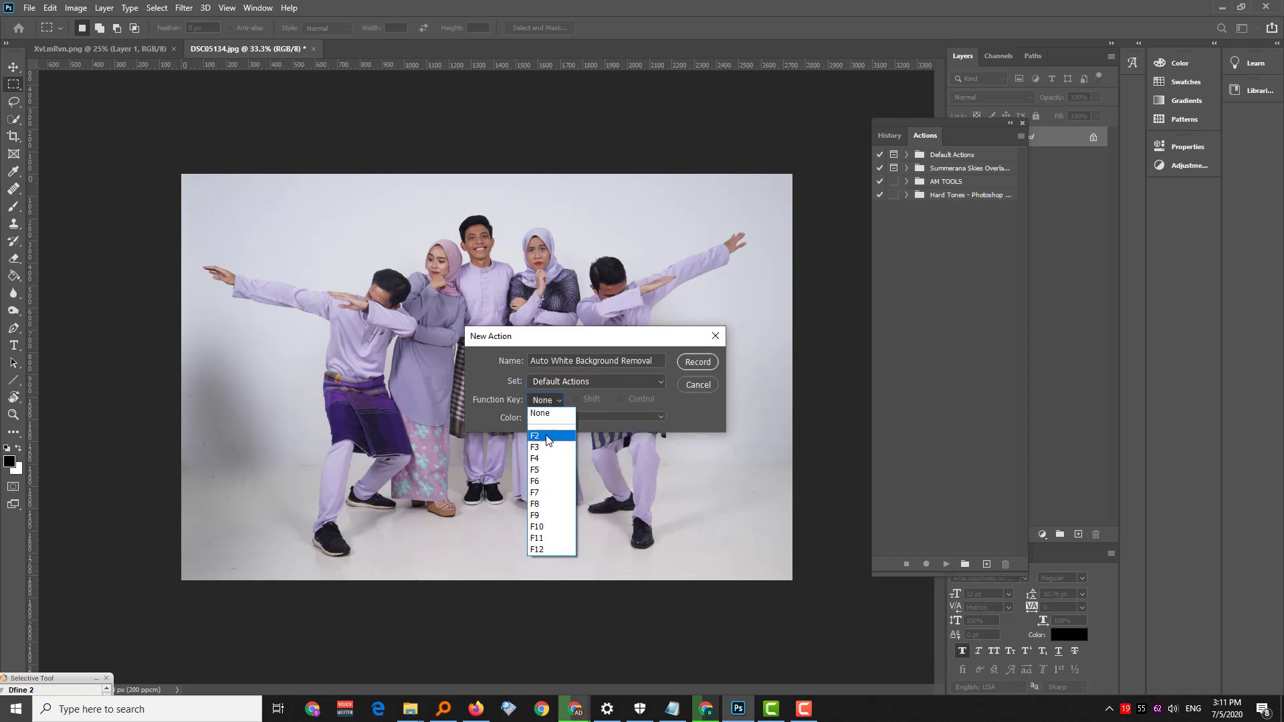
pyautogui.click(550, 471)
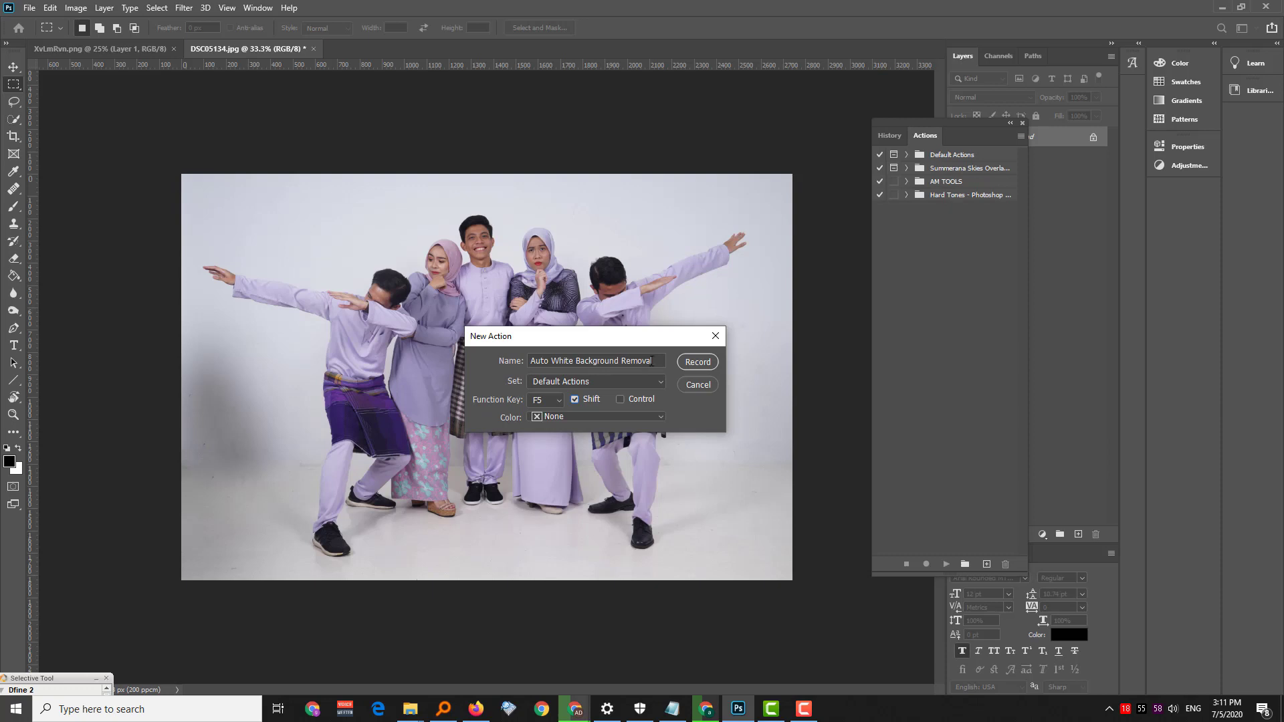
pyautogui.click(691, 363)
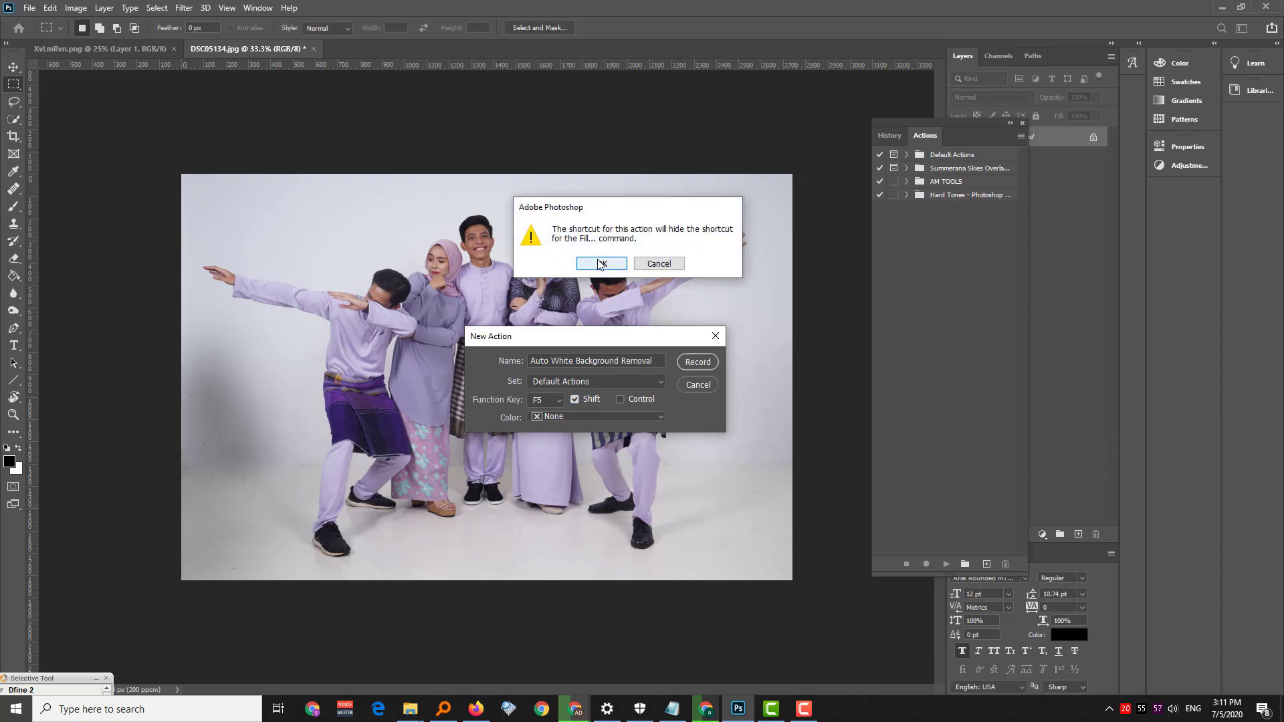
pyautogui.click(601, 265)
pyautogui.click(601, 265)
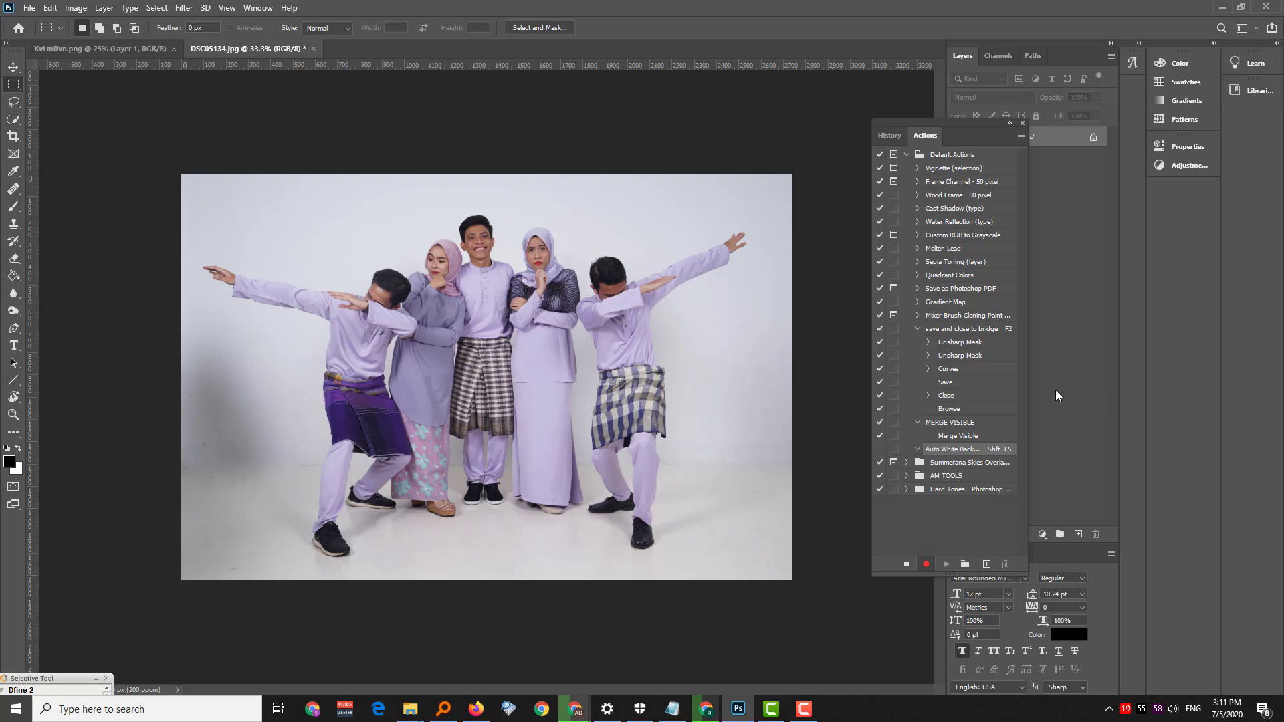
# Convert the locked Background into Layer 0 with Layer from Background.
pyautogui.click(1020, 124)
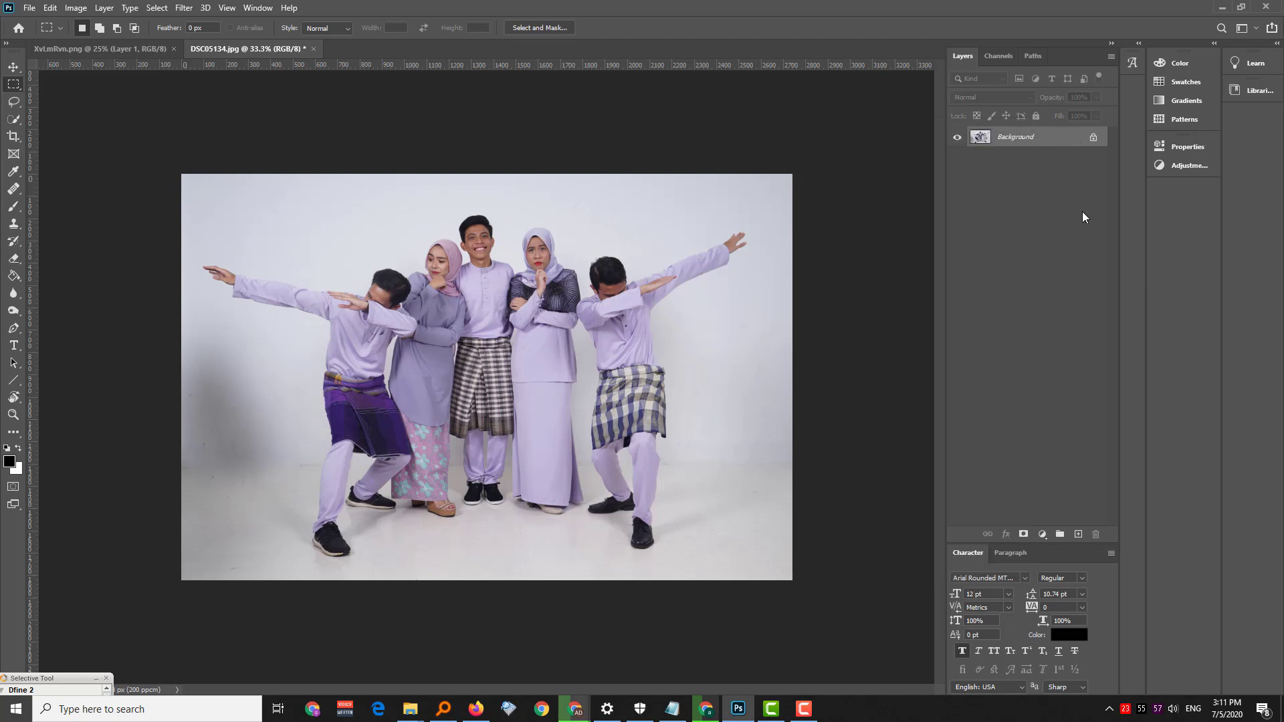
pyautogui.rightClick(1040, 136)
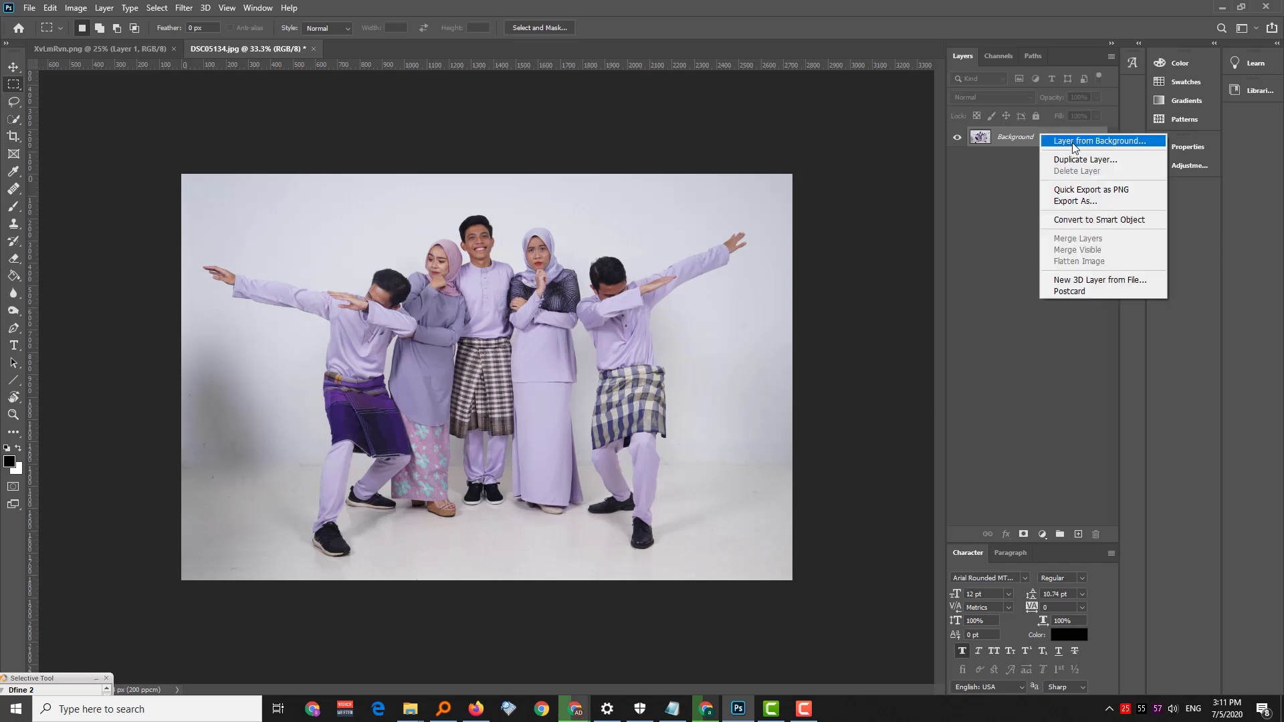
pyautogui.click(1072, 142)
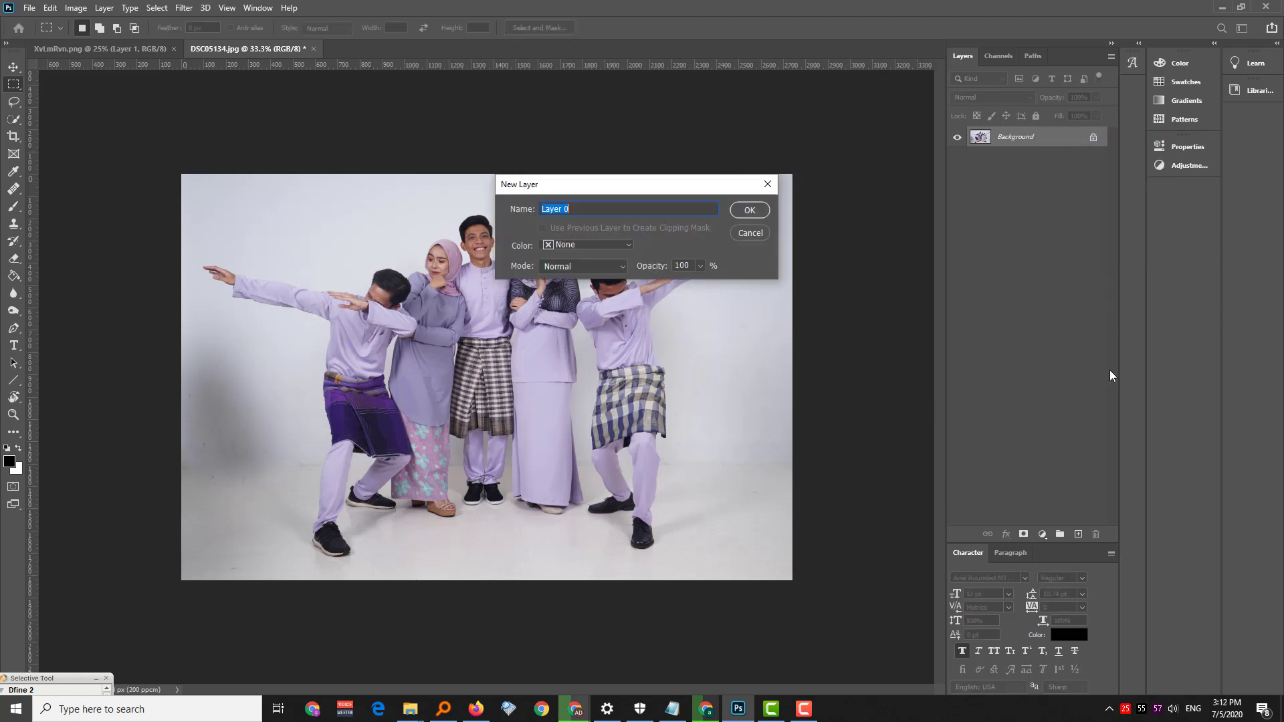
pyautogui.click(754, 213)
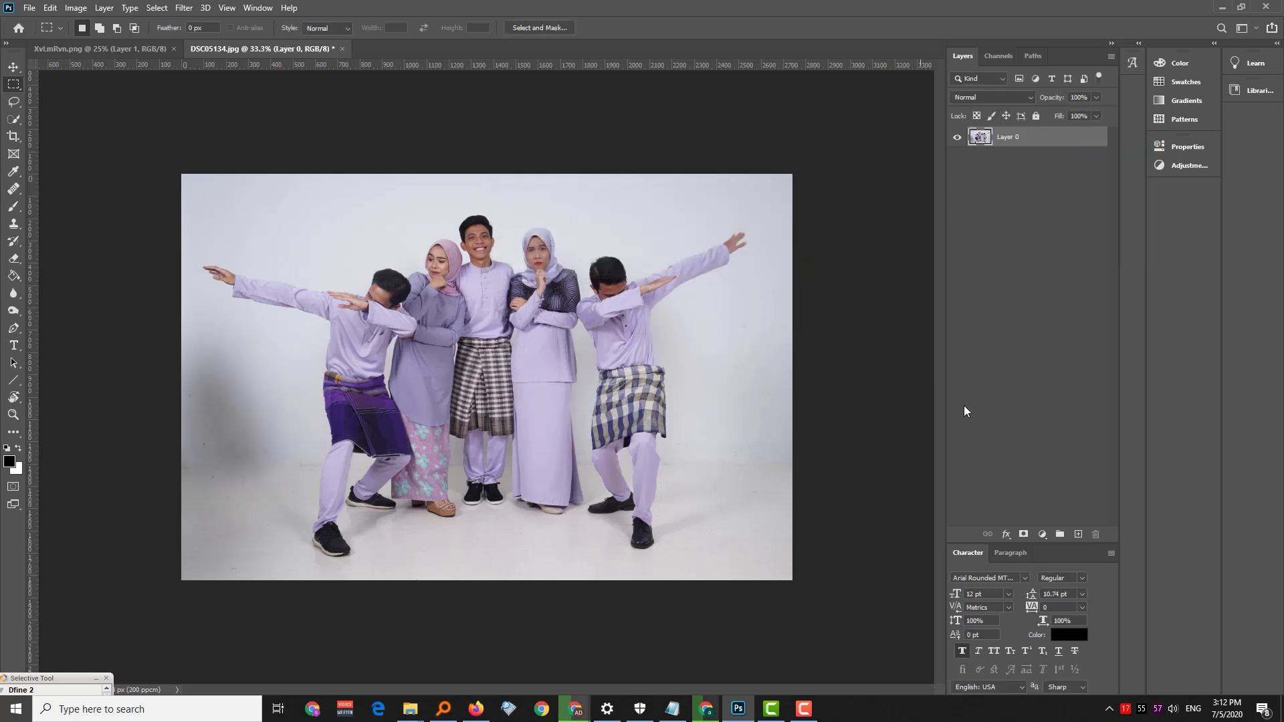
pyautogui.click(1170, 149)
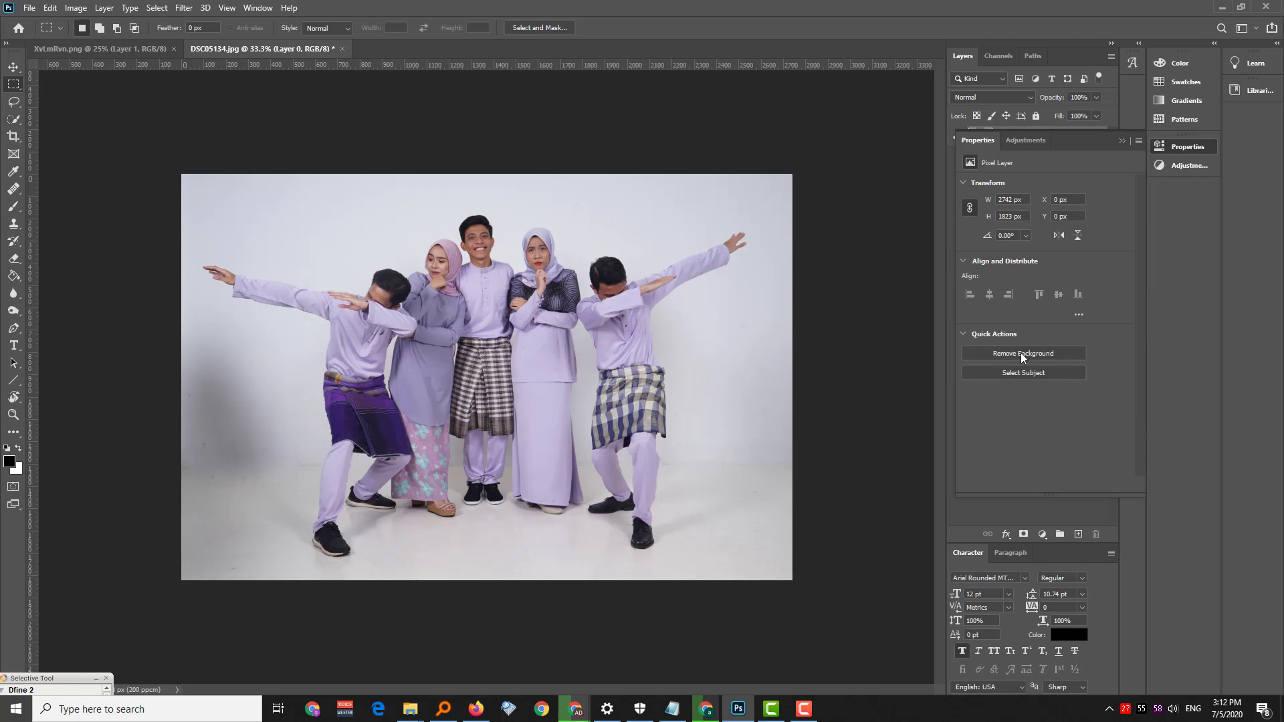
# Run Remove Background on Layer 0 to mask out the grey studio backdrop.
pyautogui.click(1021, 353)
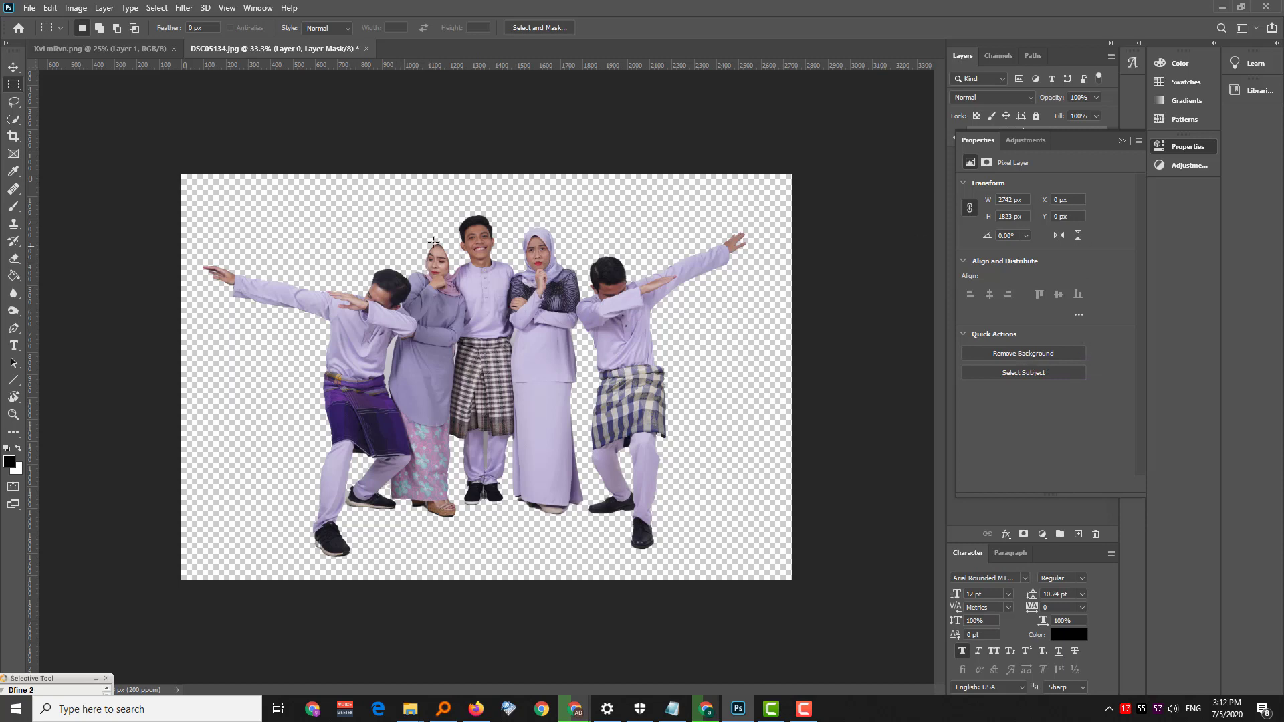
pyautogui.click(1121, 141)
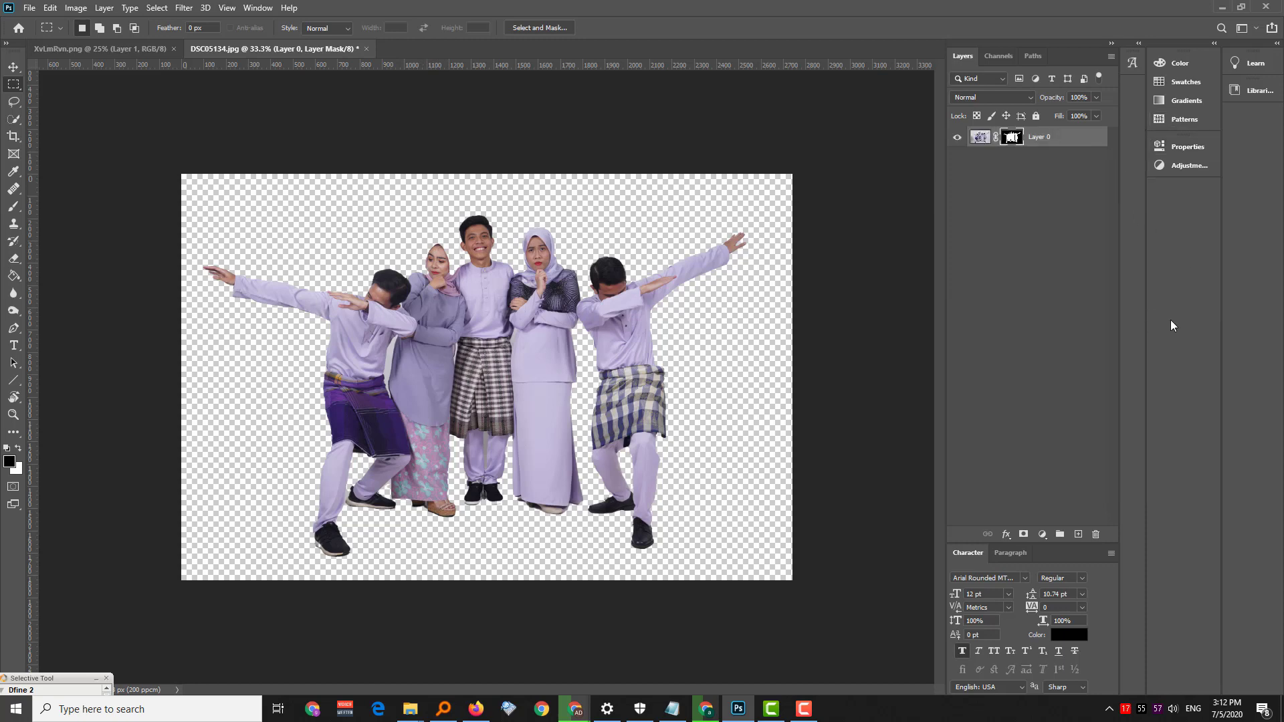
# Duplicate Layer 0 as Layer 0 copy.
pyautogui.rightClick(1055, 144)
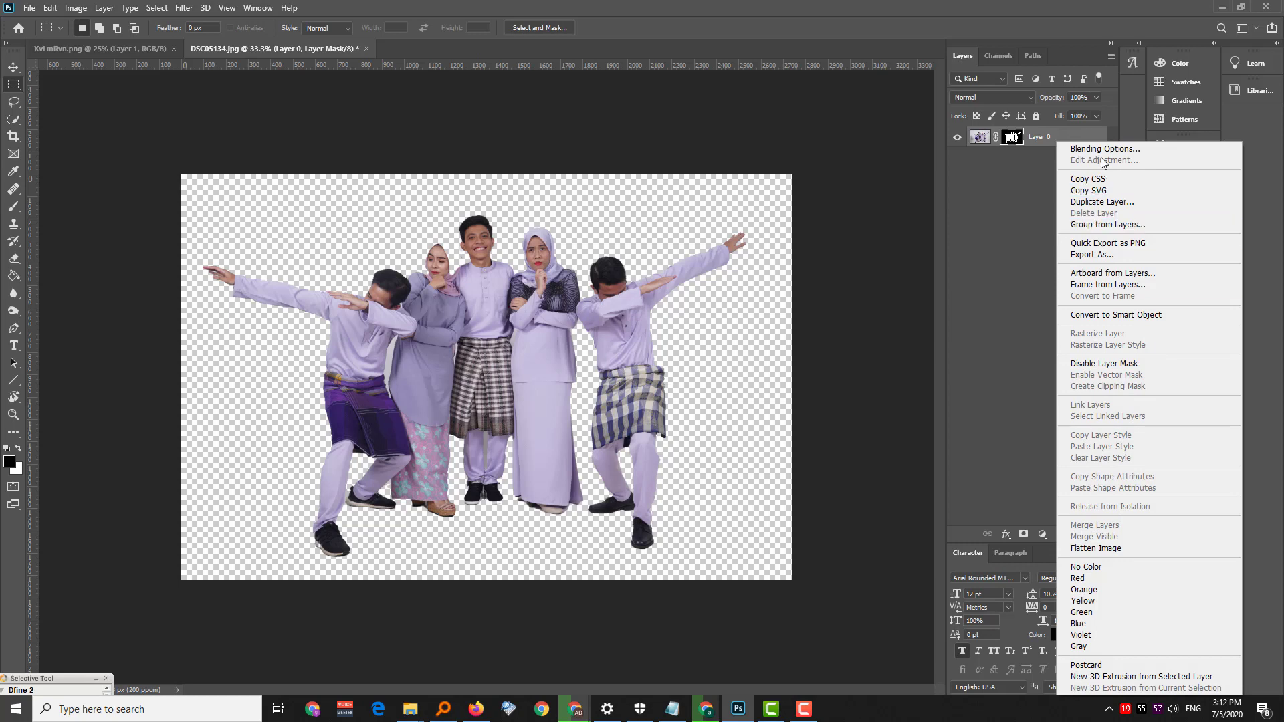
pyautogui.click(1097, 201)
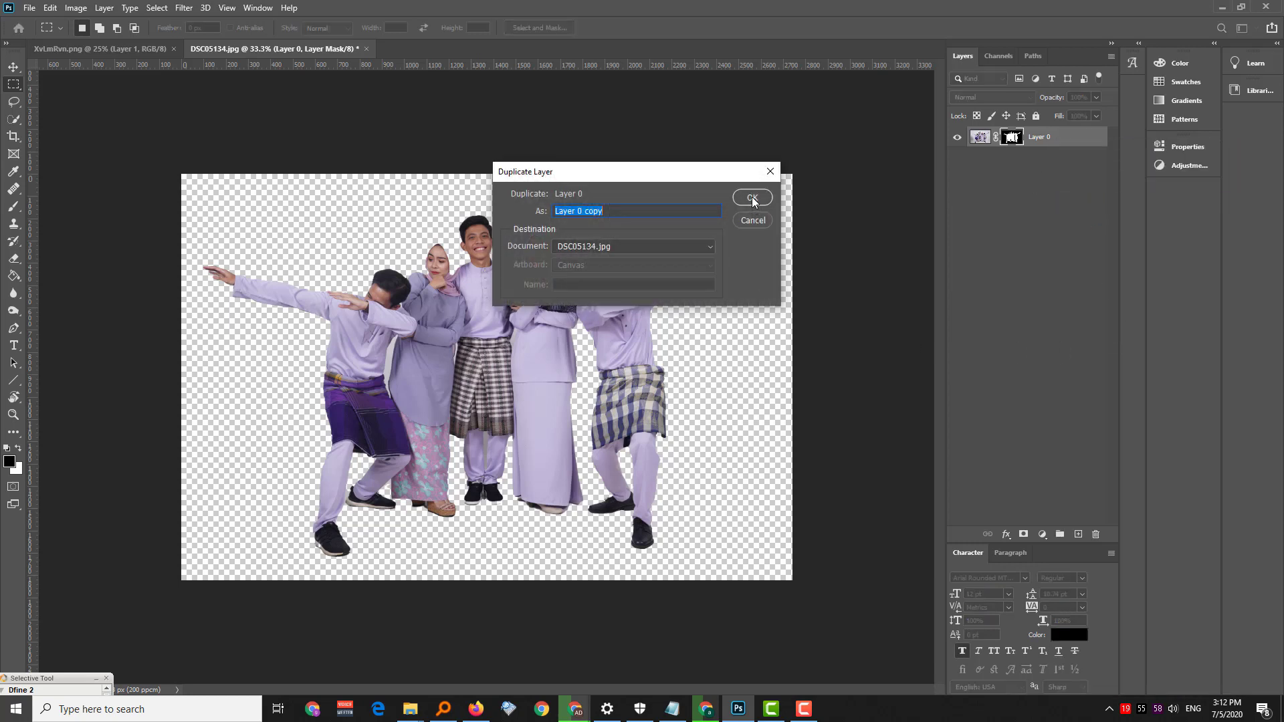
pyautogui.click(751, 198)
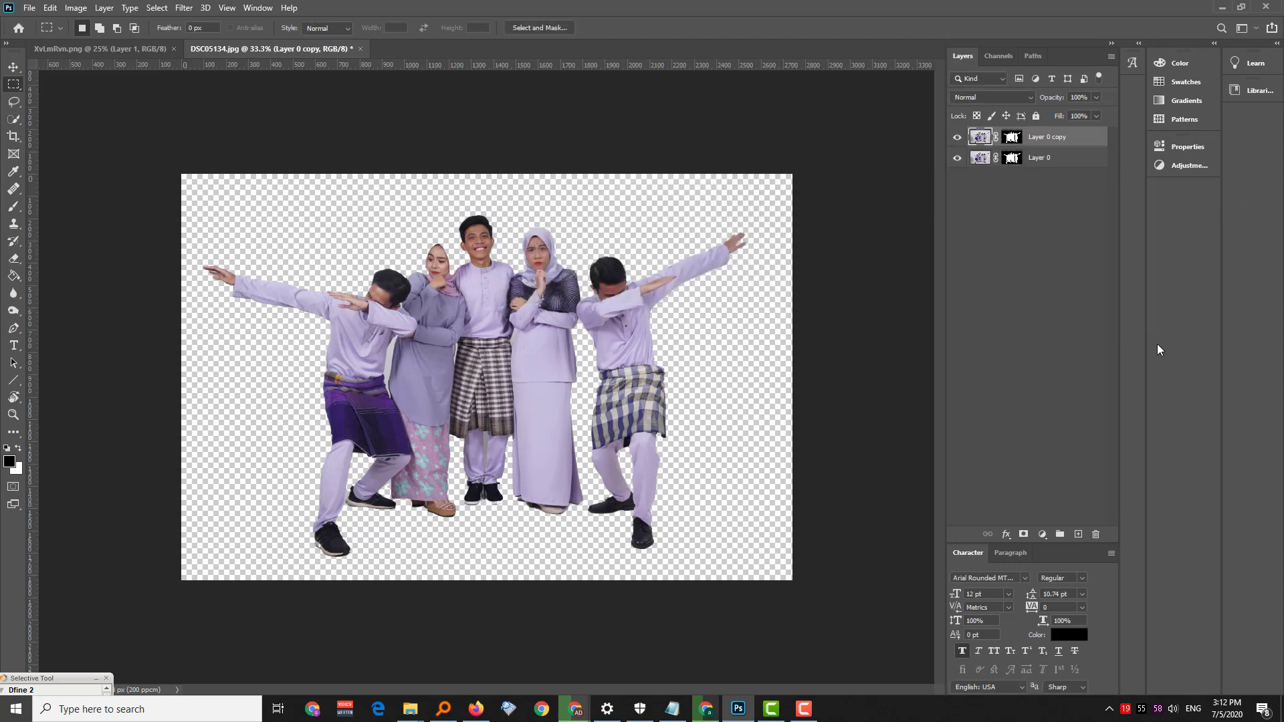
# Disable Layer 0's layer mask to restore the full photo.
pyautogui.click(1013, 163)
pyautogui.rightClick(1012, 163)
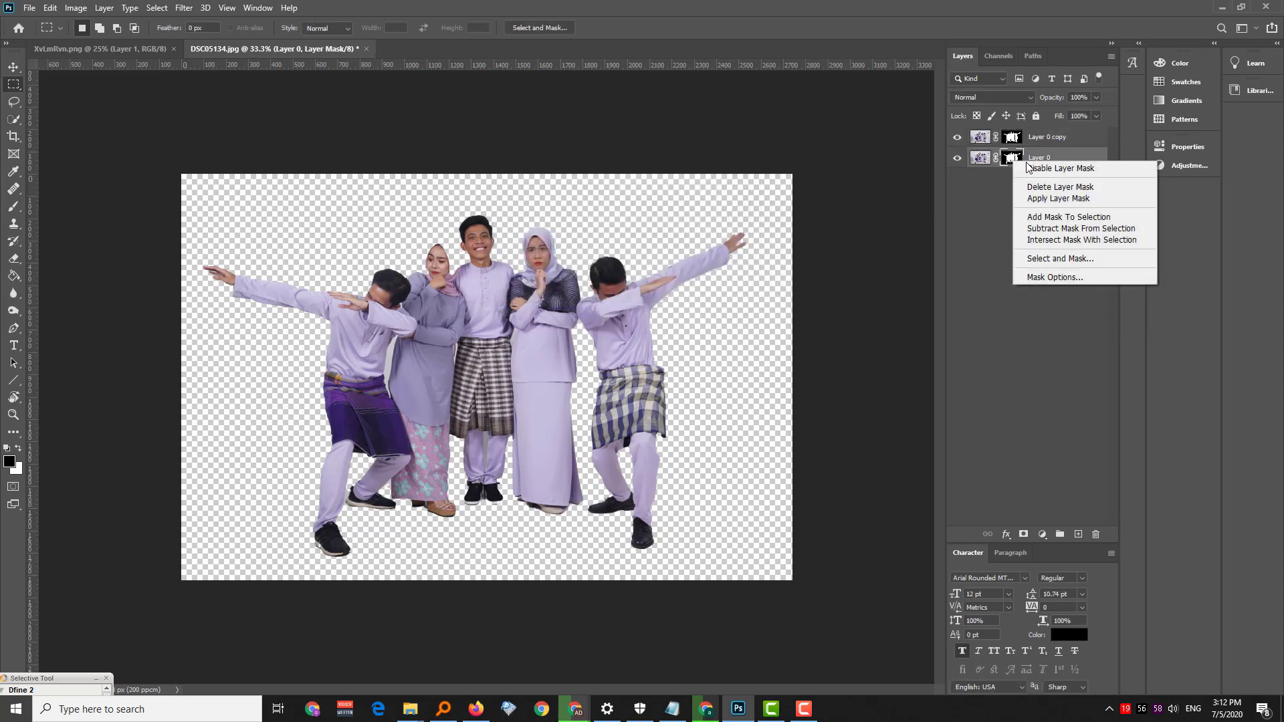
pyautogui.click(1056, 168)
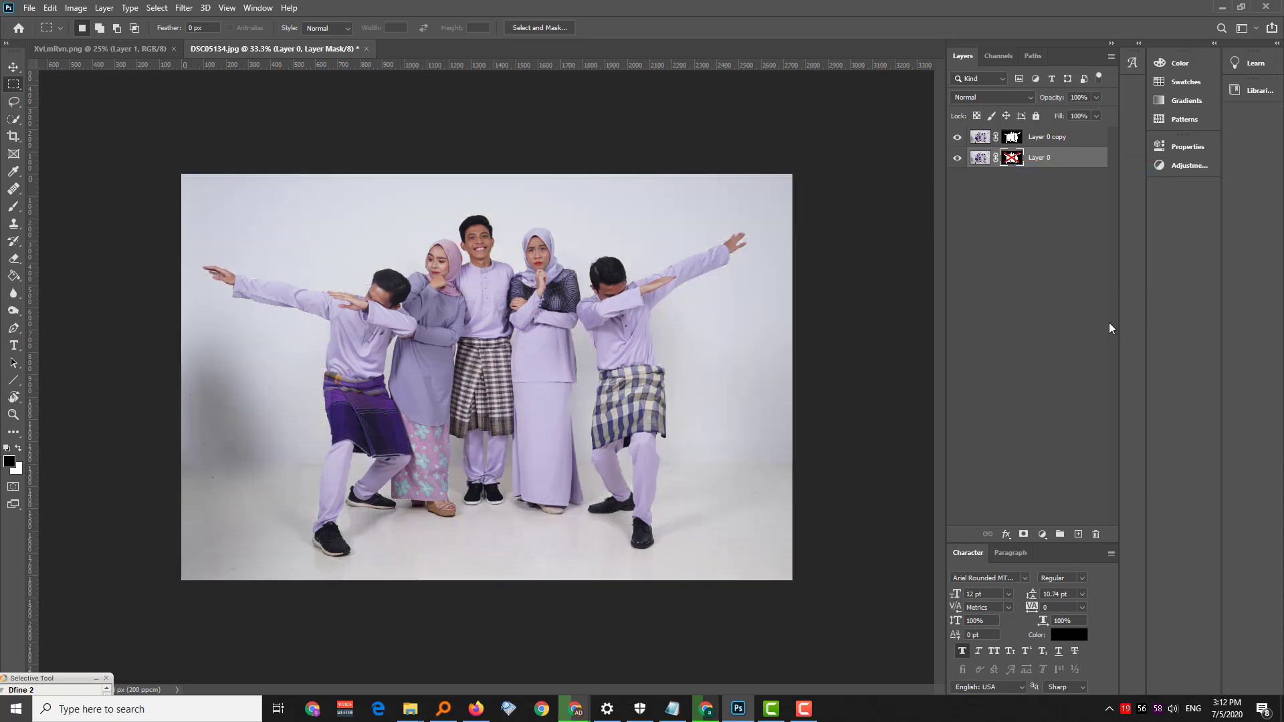
# Add a Curves 1 adjustment and raise its midtone and shadow points to brighten everything.
pyautogui.click(1041, 534)
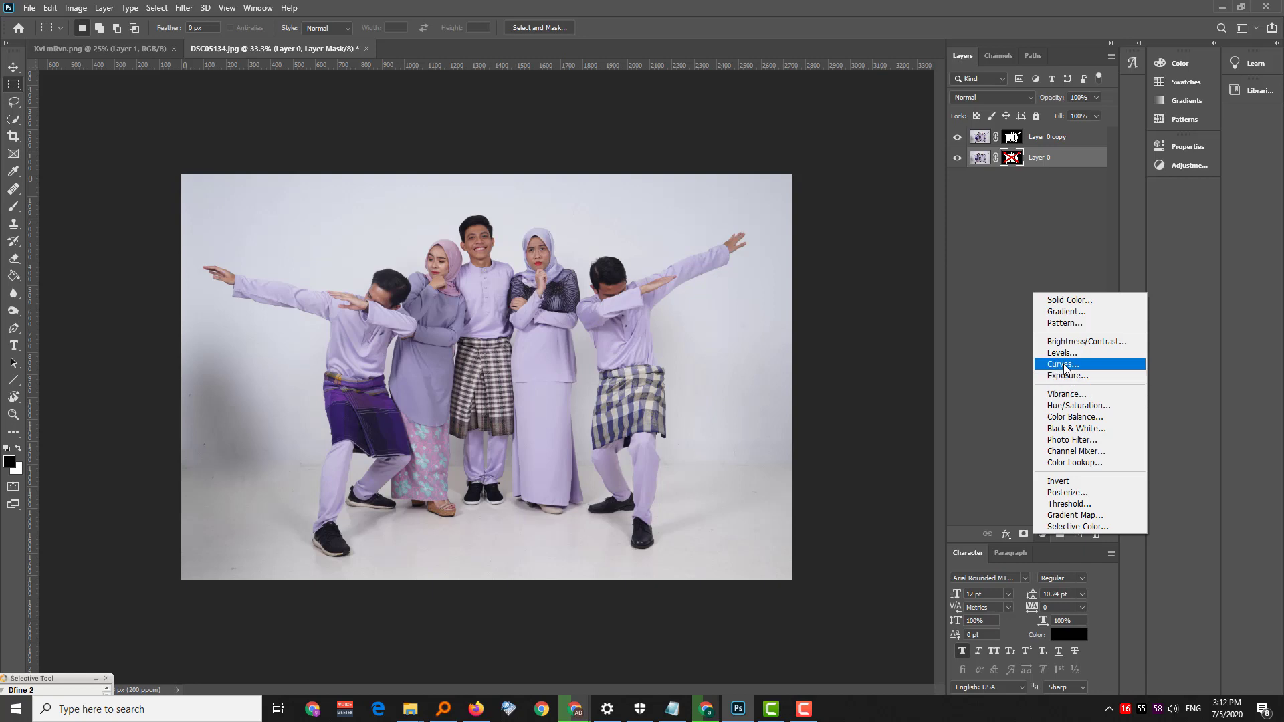
pyautogui.click(1066, 364)
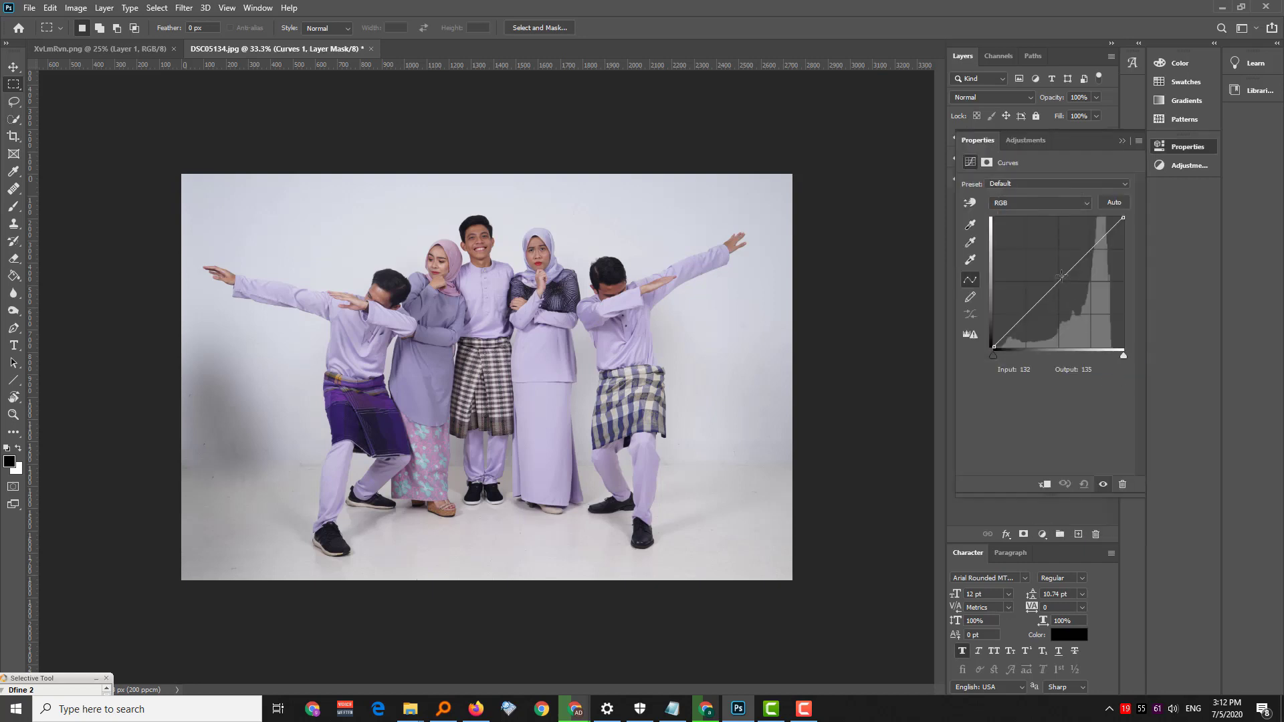
pyautogui.moveTo(1060, 274); pyautogui.dragTo(1059, 251)
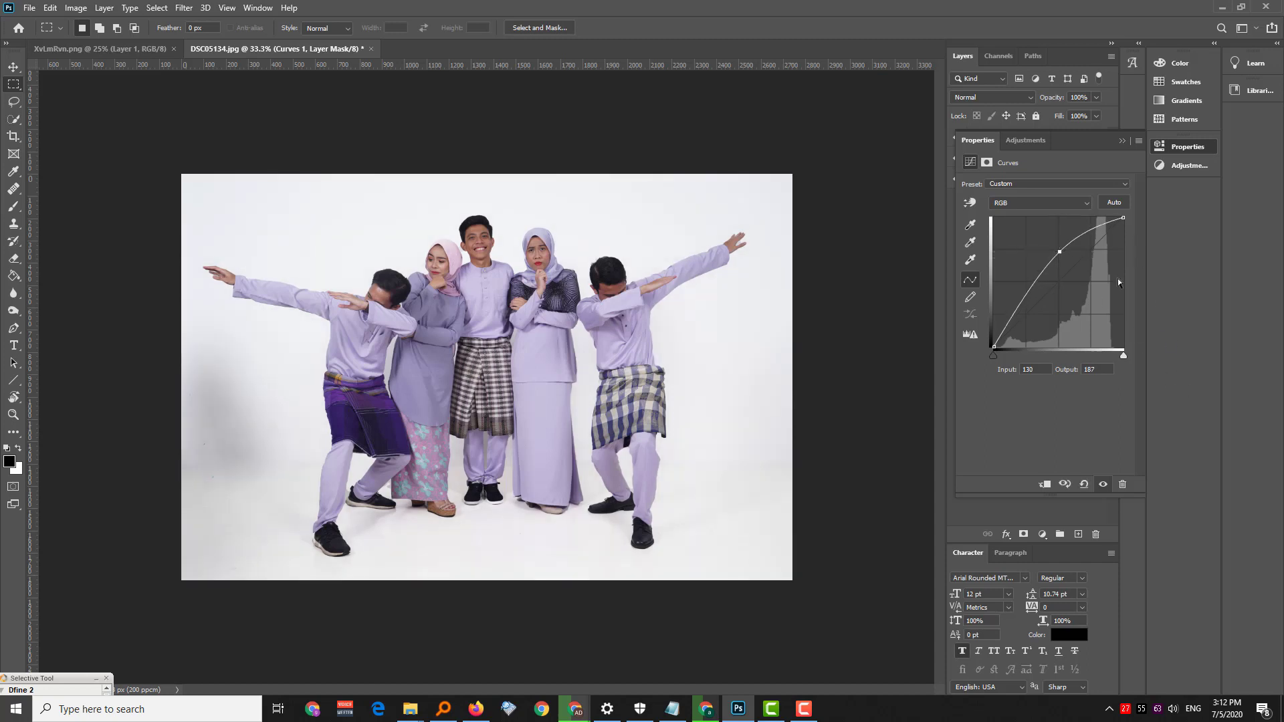
pyautogui.moveTo(1009, 314); pyautogui.dragTo(1013, 304)
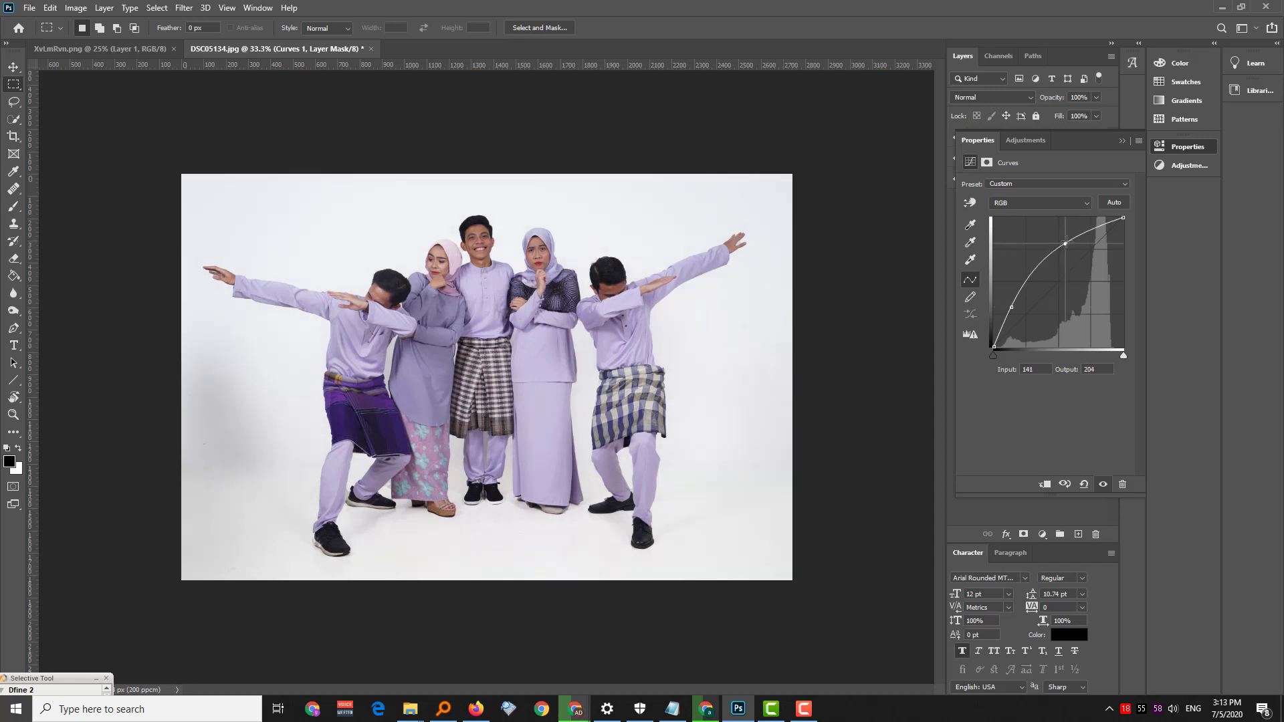
pyautogui.moveTo(1059, 251); pyautogui.dragTo(1065, 243)
pyautogui.click(1121, 142)
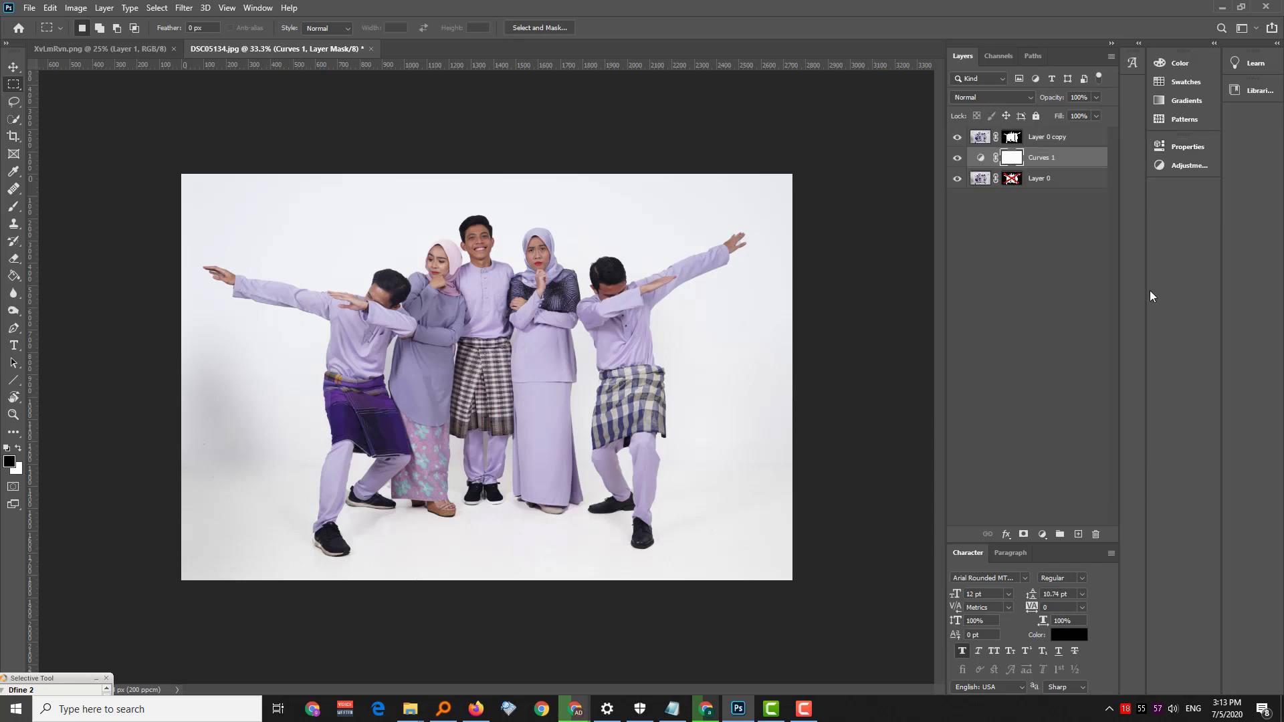
# Add Curves 2 above Layer 0 copy with an S-curve (162 to 198), clipped to that layer.
pyautogui.click(1062, 139)
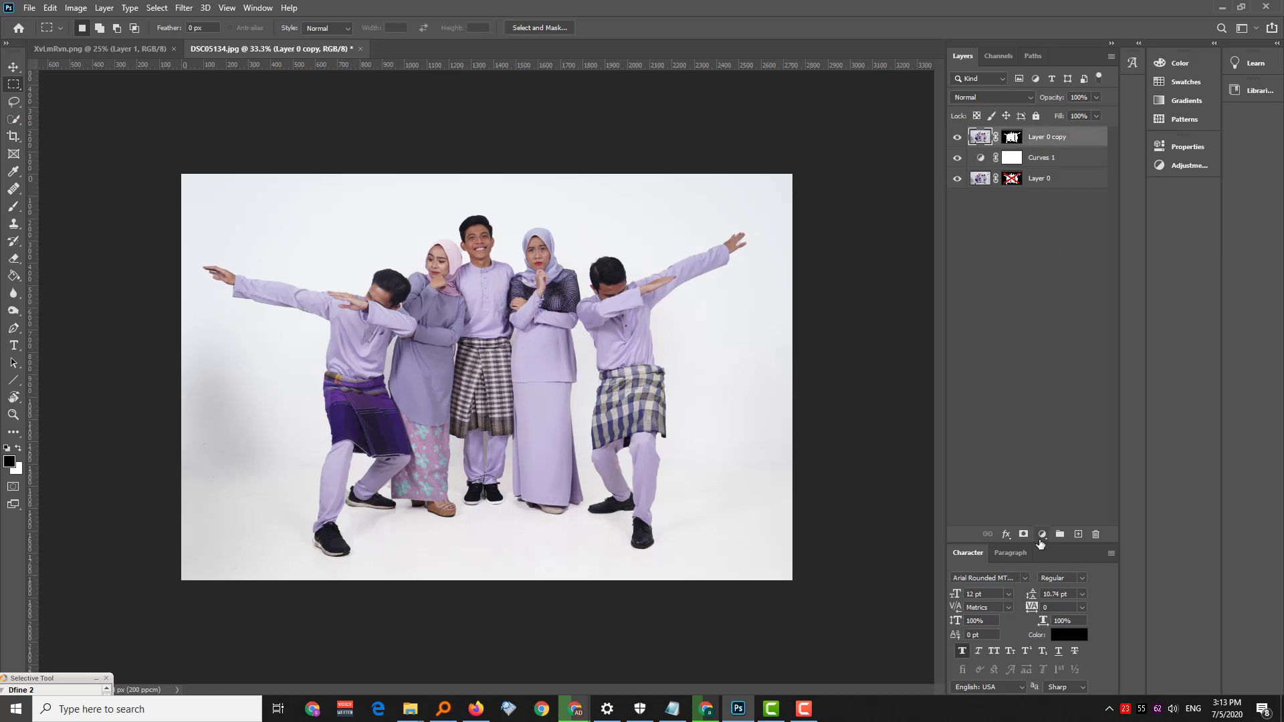
pyautogui.click(1041, 536)
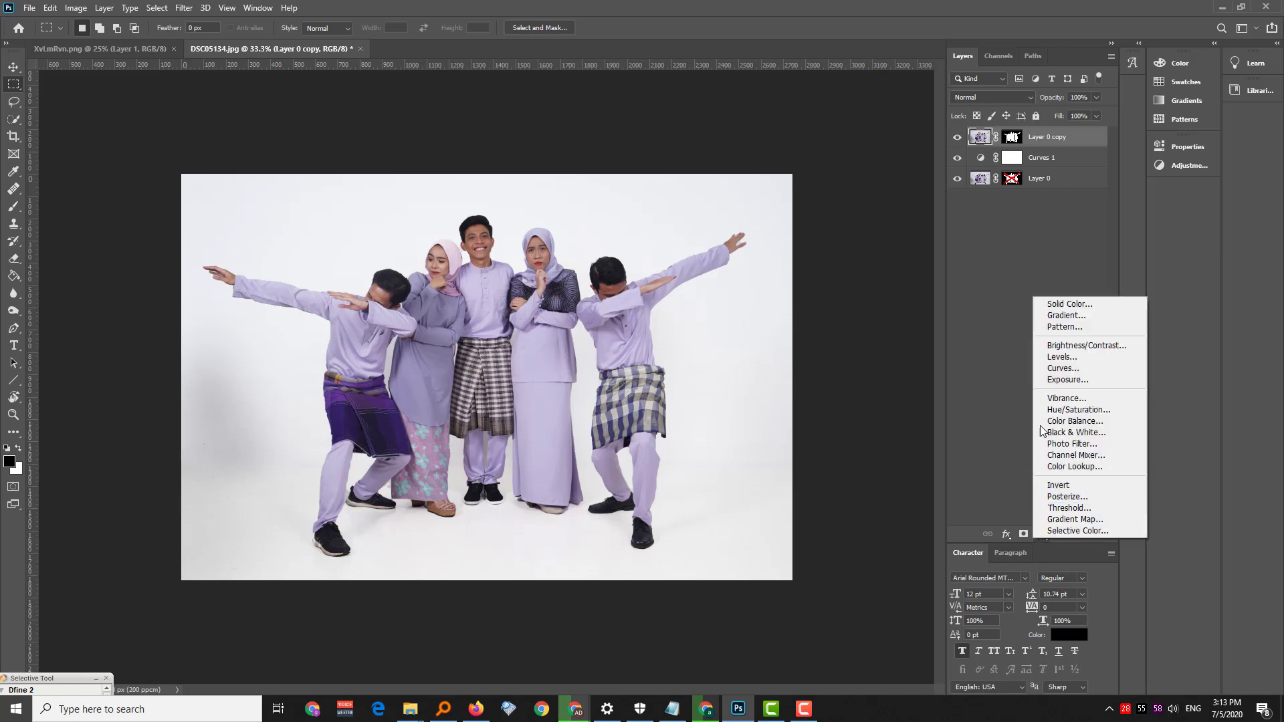
pyautogui.click(1074, 369)
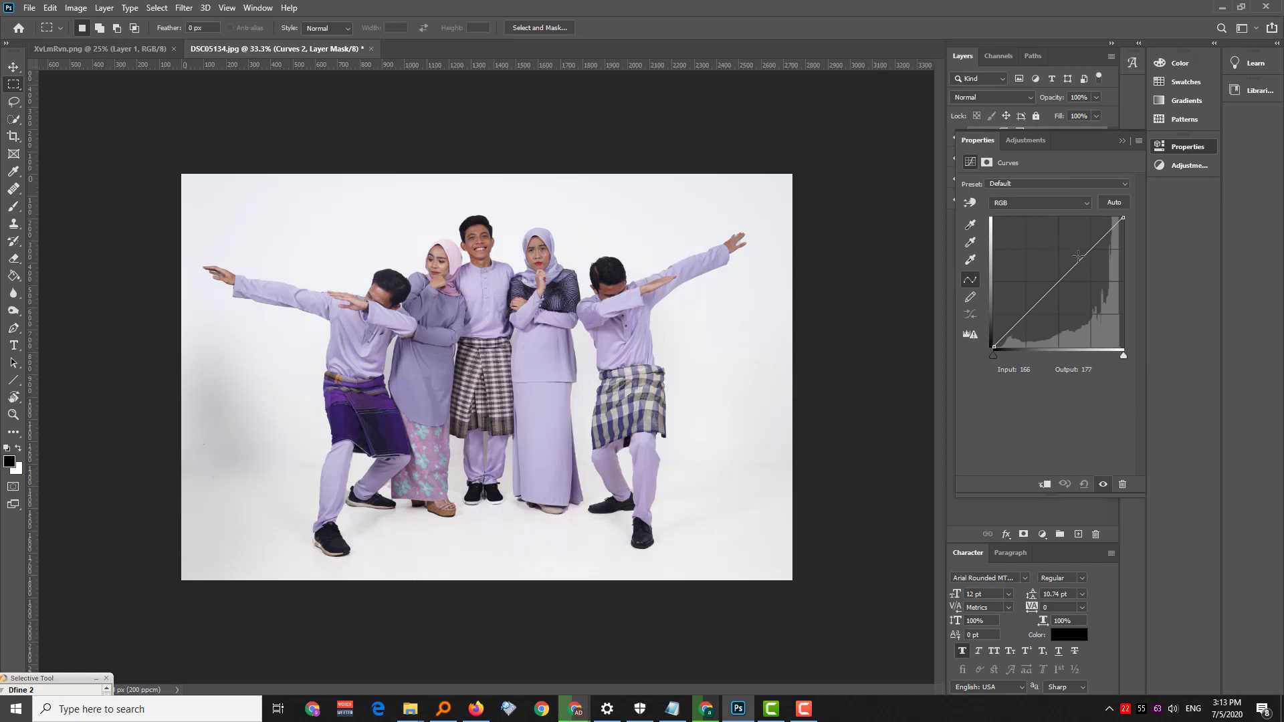
pyautogui.moveTo(1077, 256); pyautogui.dragTo(1073, 242)
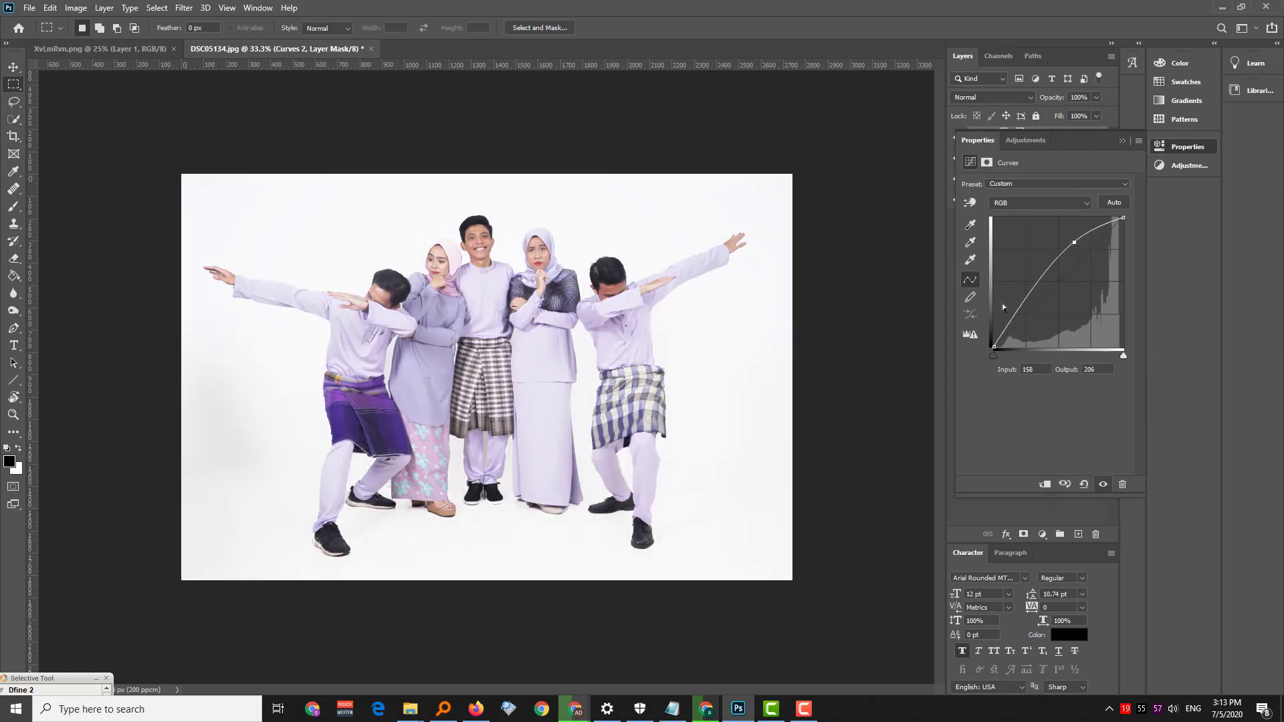
pyautogui.moveTo(1027, 302); pyautogui.dragTo(1027, 309)
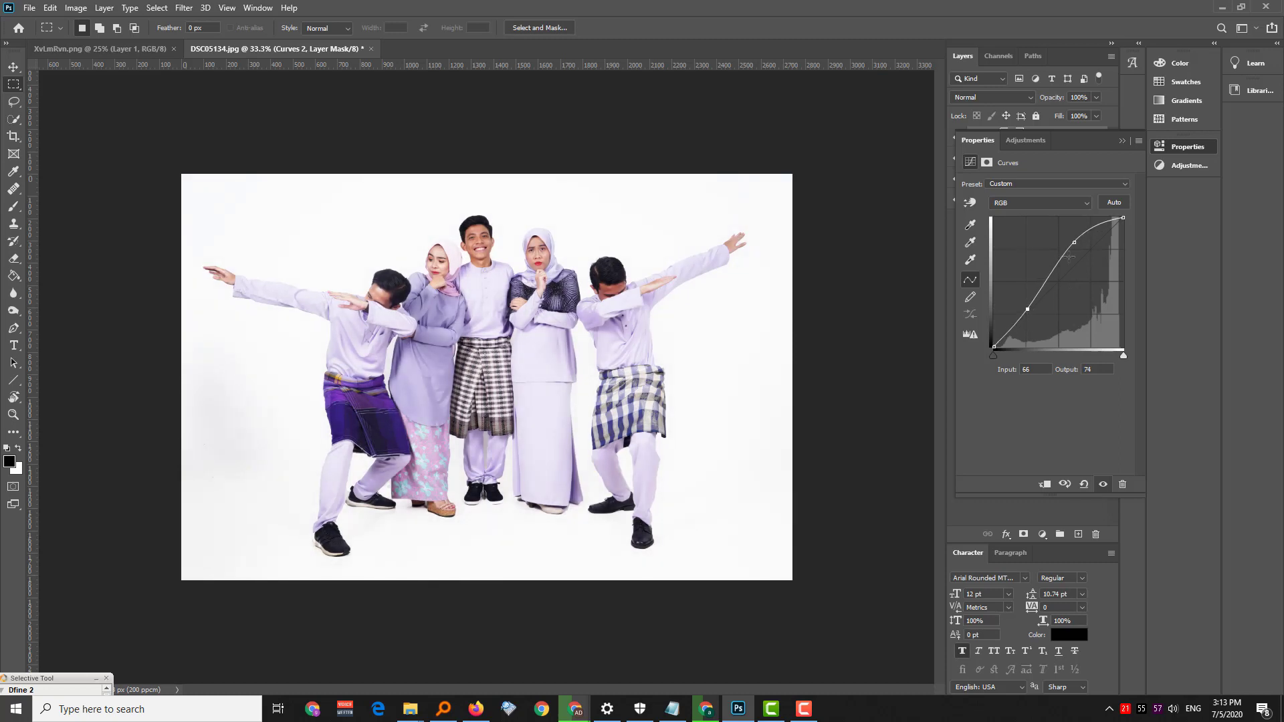
pyautogui.moveTo(1073, 243); pyautogui.dragTo(1076, 247)
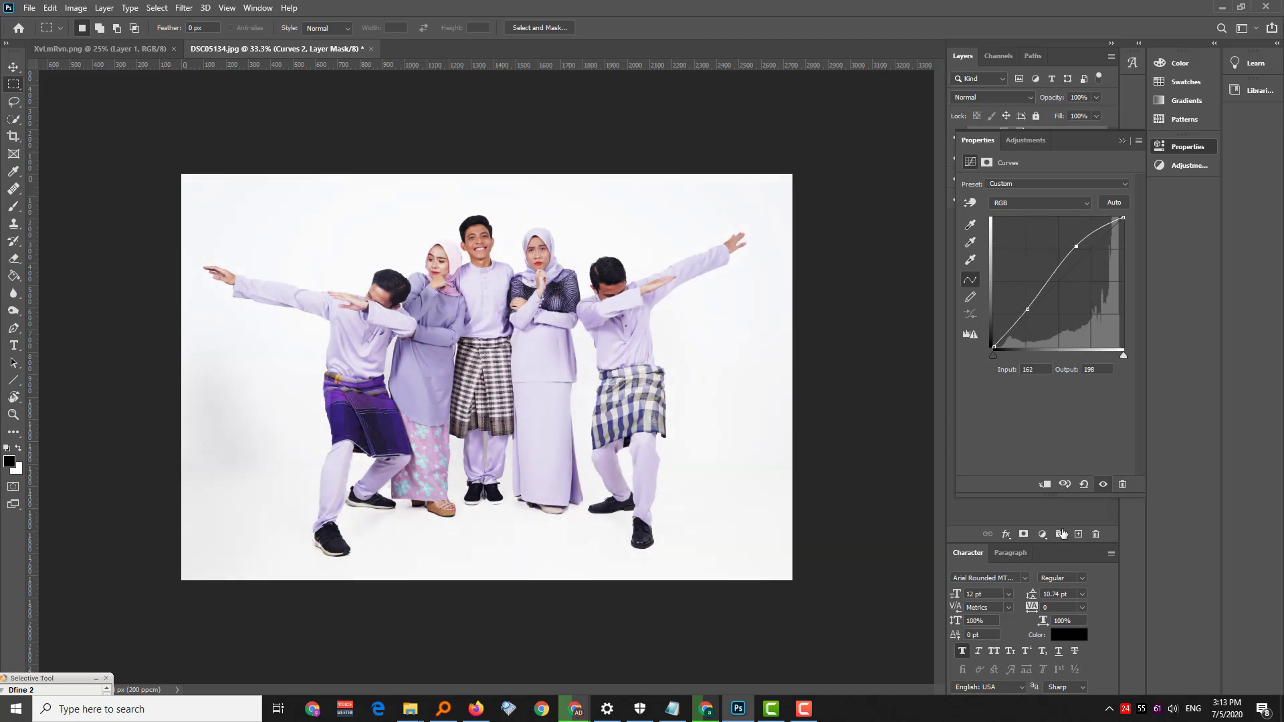
pyautogui.click(1048, 492)
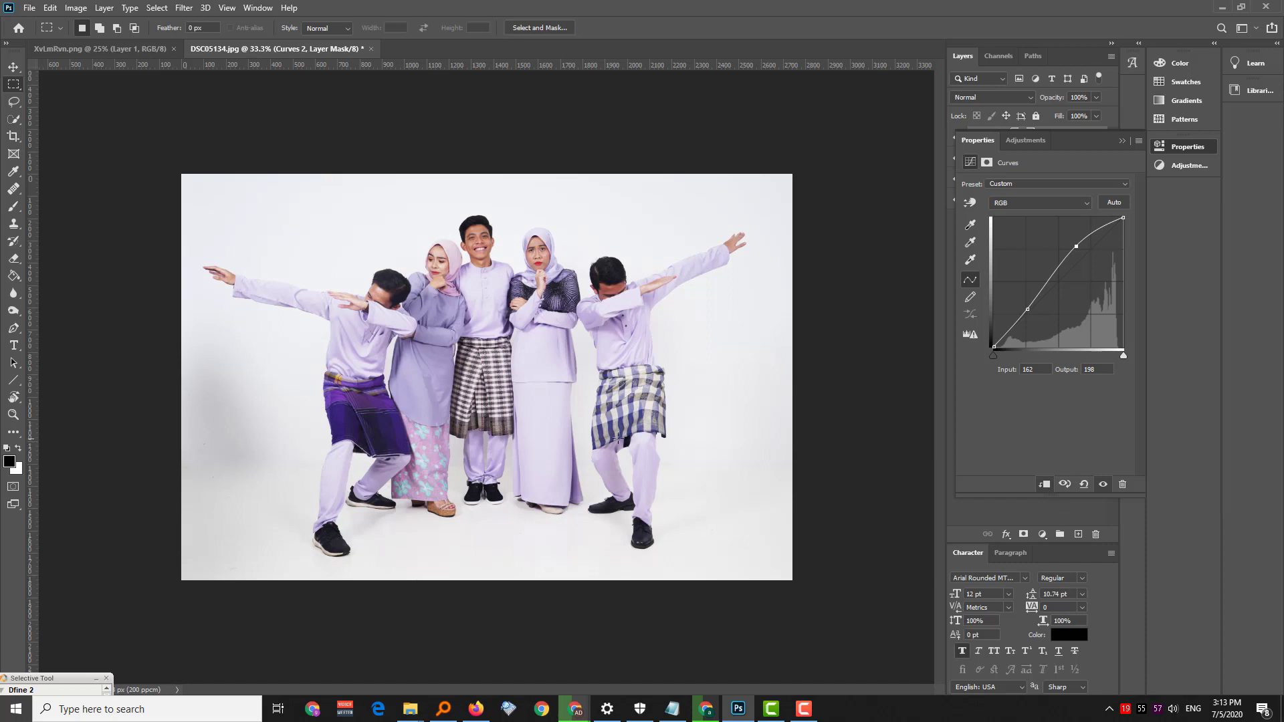
# Collapse the curves properties and make Curves 1 the active layer.
pyautogui.click(1120, 141)
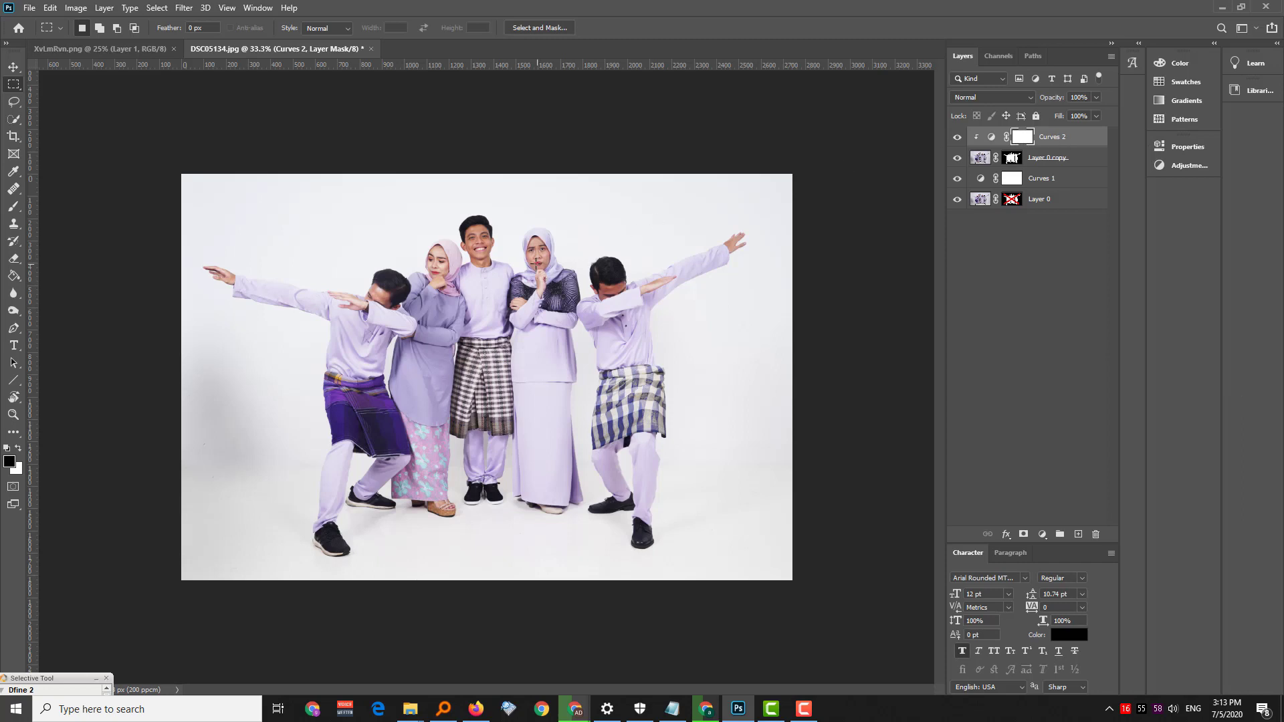
pyautogui.click(1049, 183)
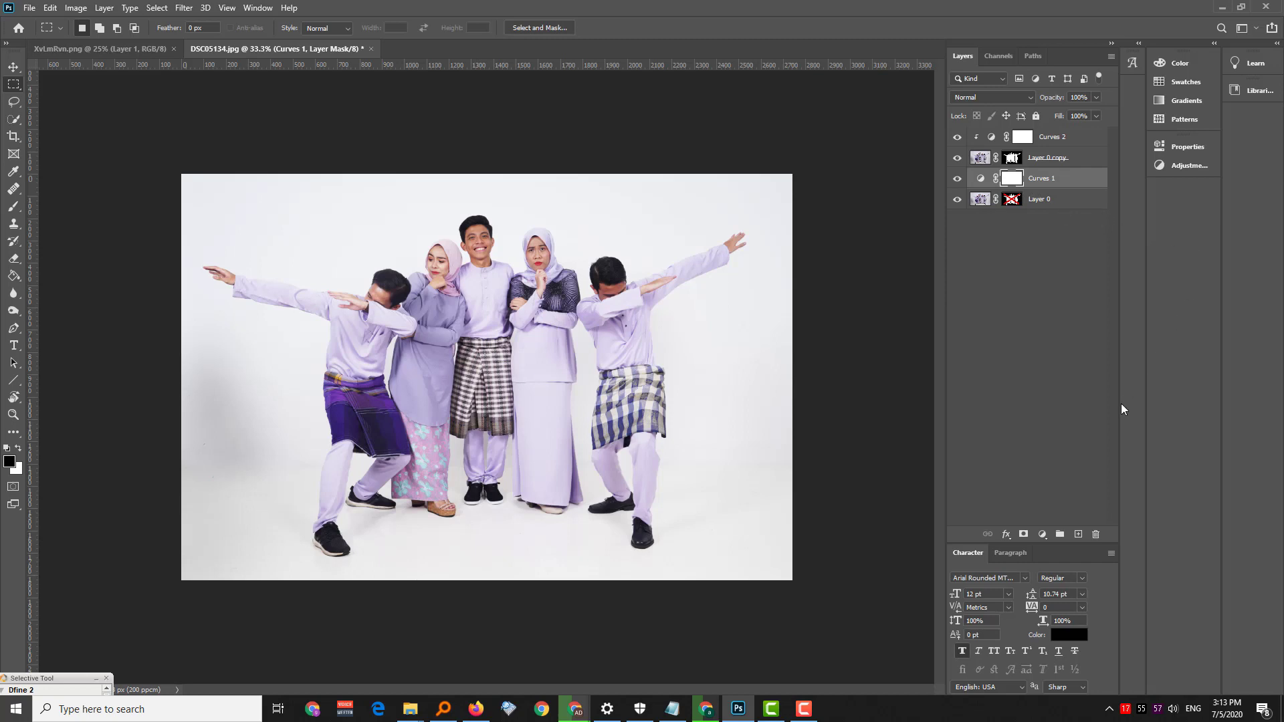
pyautogui.click(270, 9)
# Stop recording the action in the Actions panel.
pyautogui.click(286, 101)
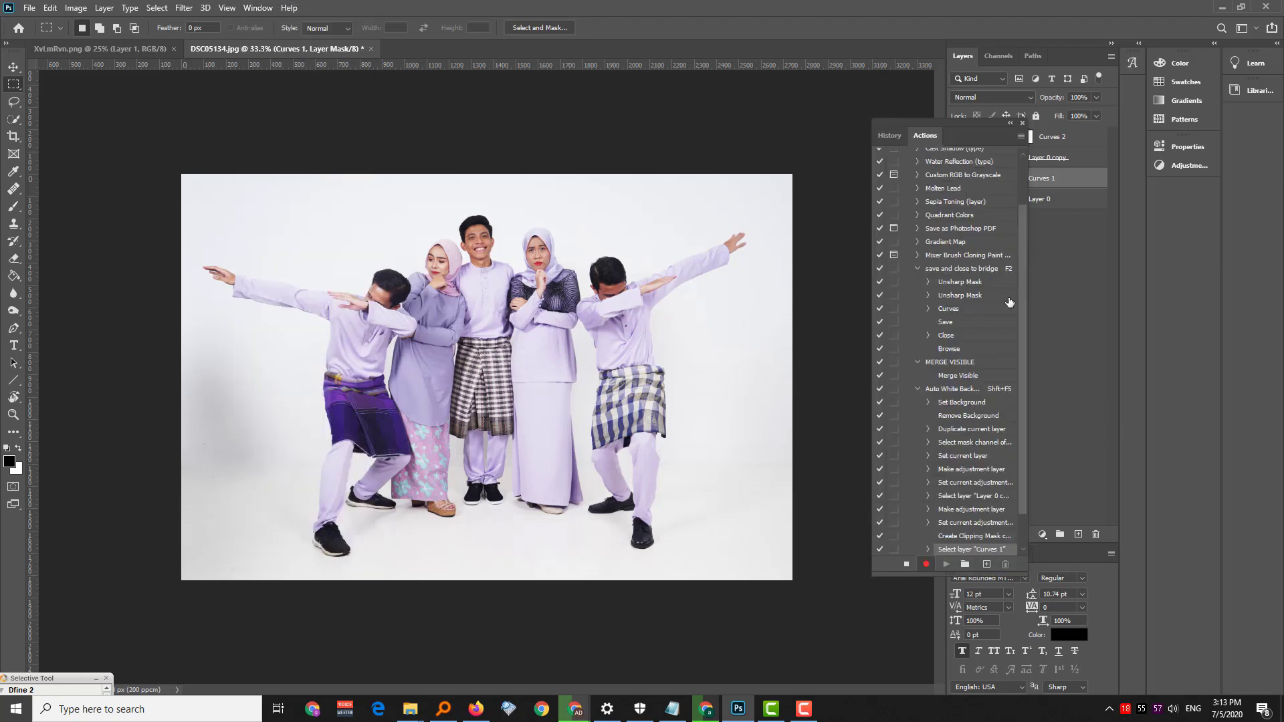
pyautogui.scroll(-1, 1009, 331)
pyautogui.click(906, 564)
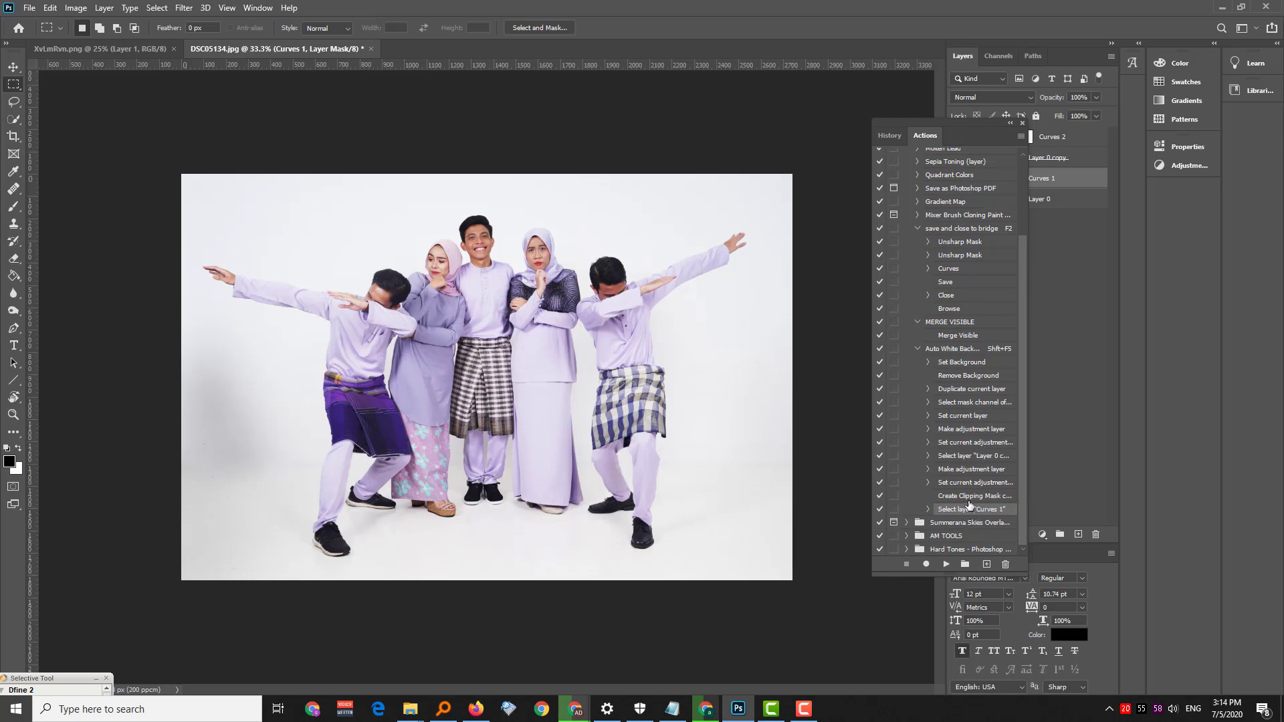
# Move the action into the AM TOOLS set, collapse the action steps, and deselect all layers.
pyautogui.moveTo(969, 349); pyautogui.dragTo(954, 501)
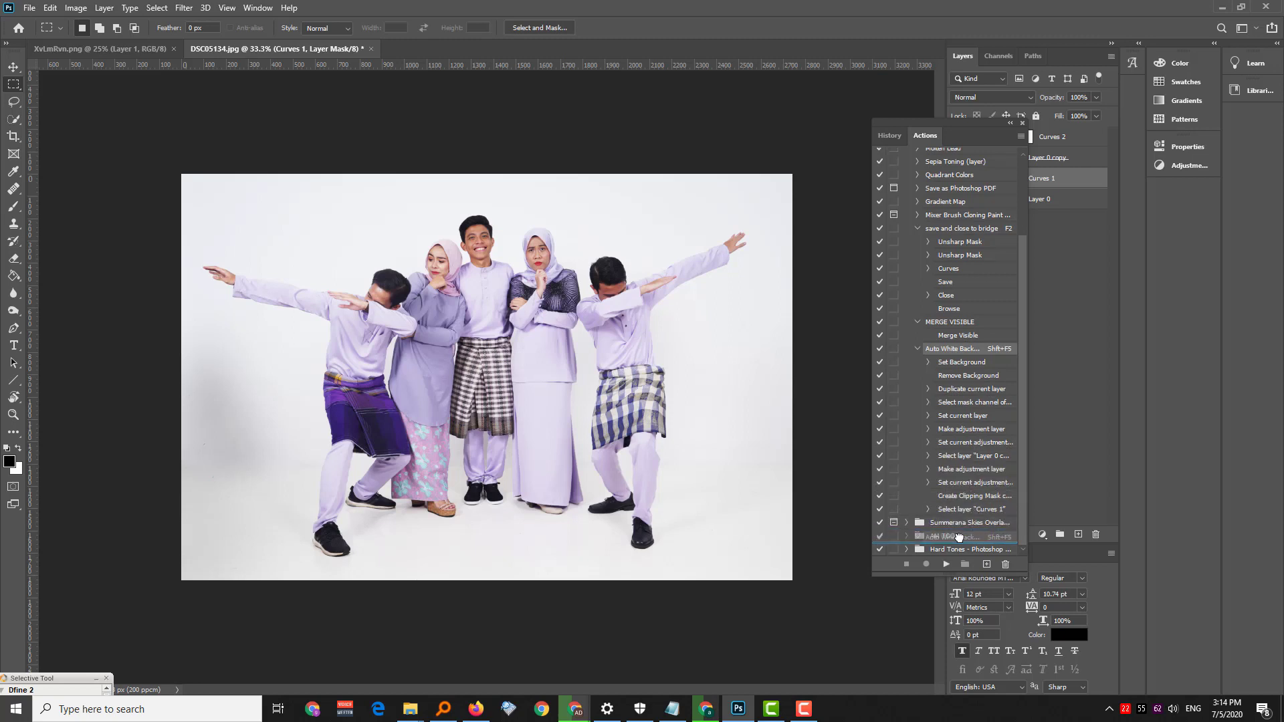
pyautogui.moveTo(953, 501); pyautogui.dragTo(964, 556)
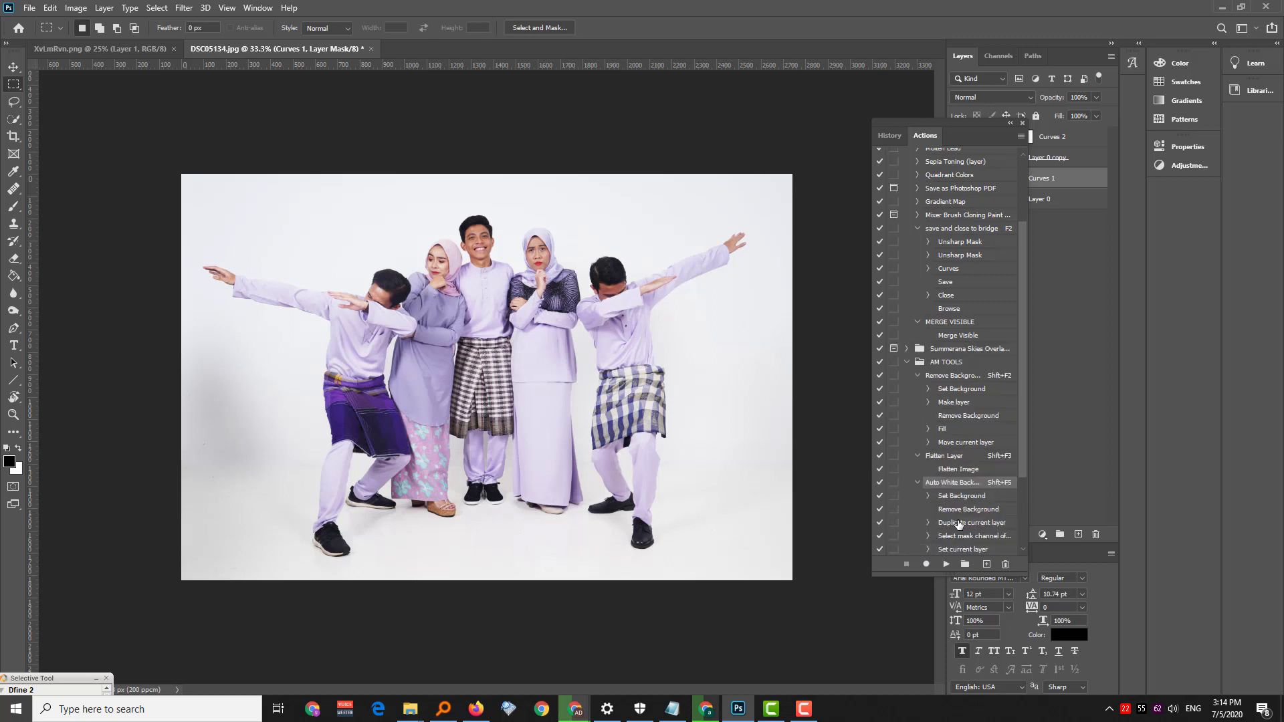
pyautogui.click(917, 375)
pyautogui.click(917, 389)
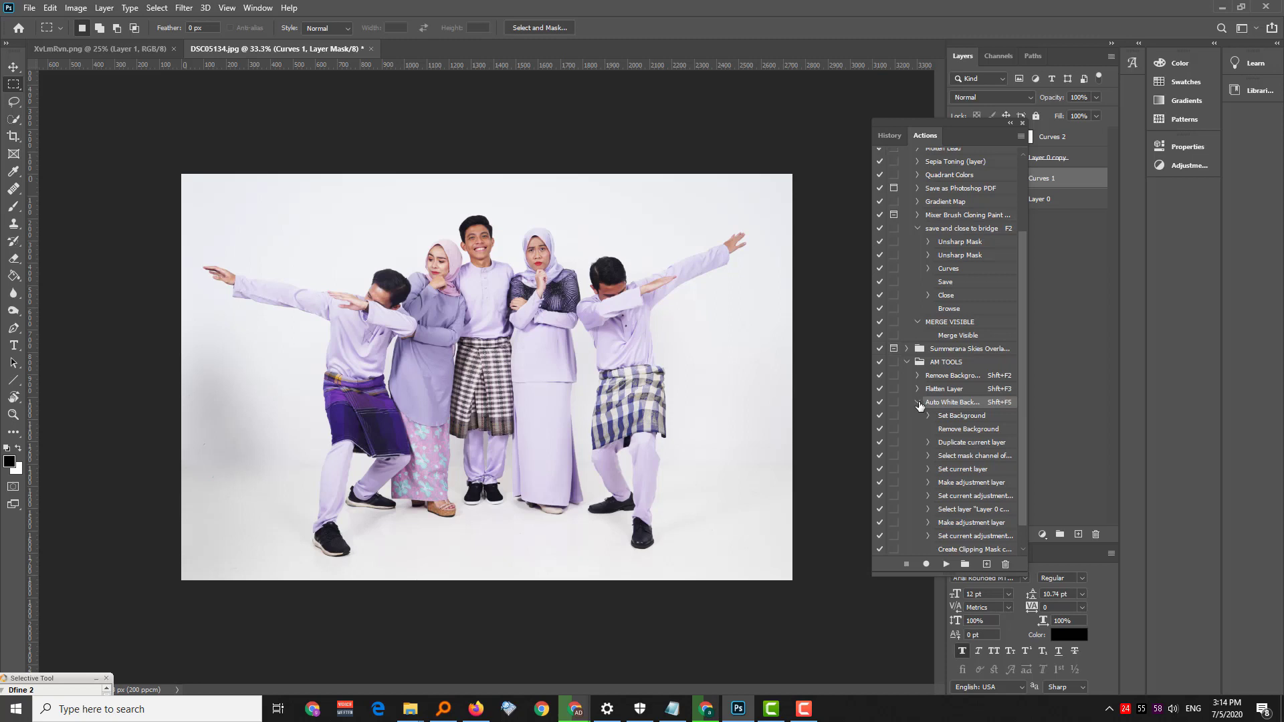
pyautogui.click(917, 402)
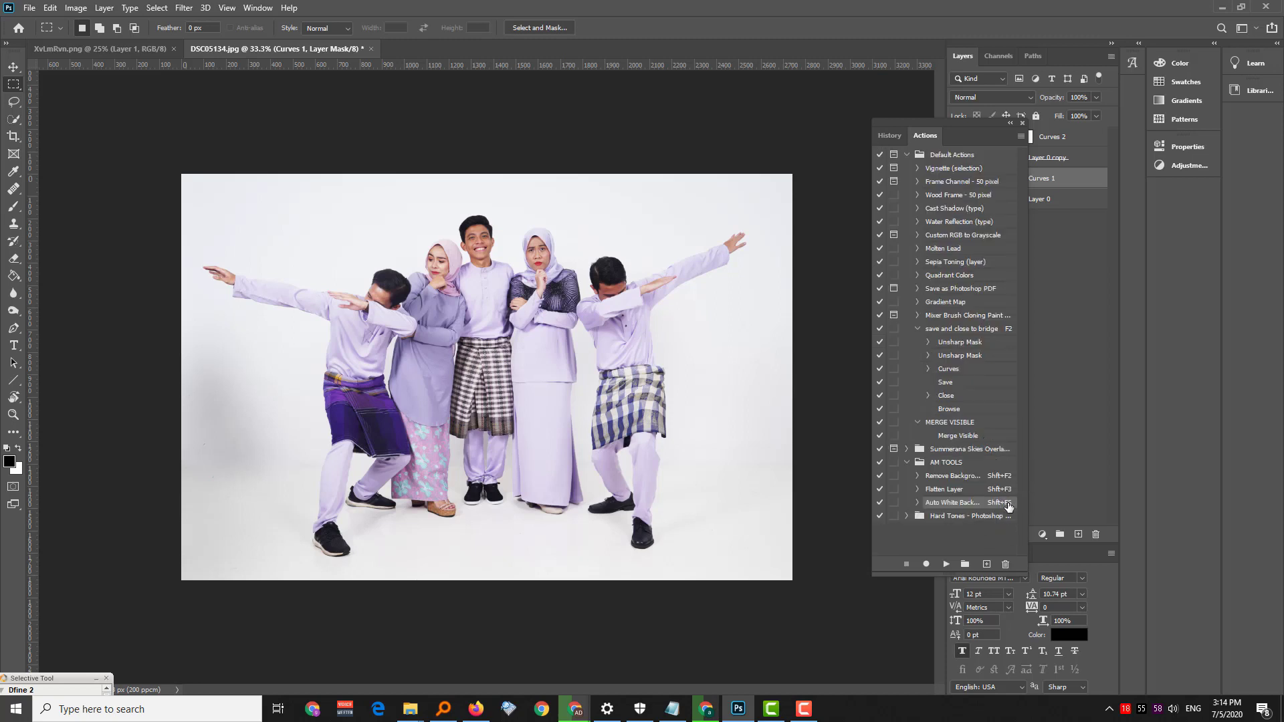
pyautogui.click(1094, 177)
pyautogui.click(1075, 288)
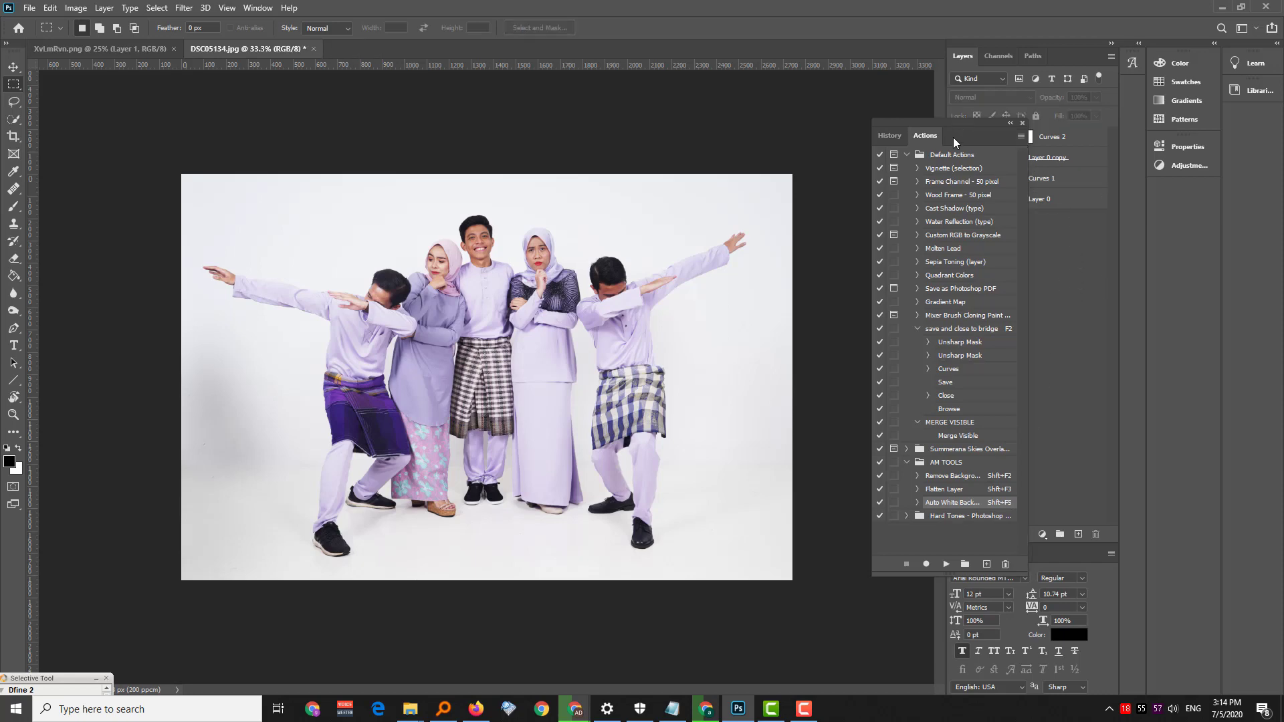
# Dock the History and Actions panels beside Layers and show the History panel.
pyautogui.moveTo(952, 138); pyautogui.dragTo(1205, 263)
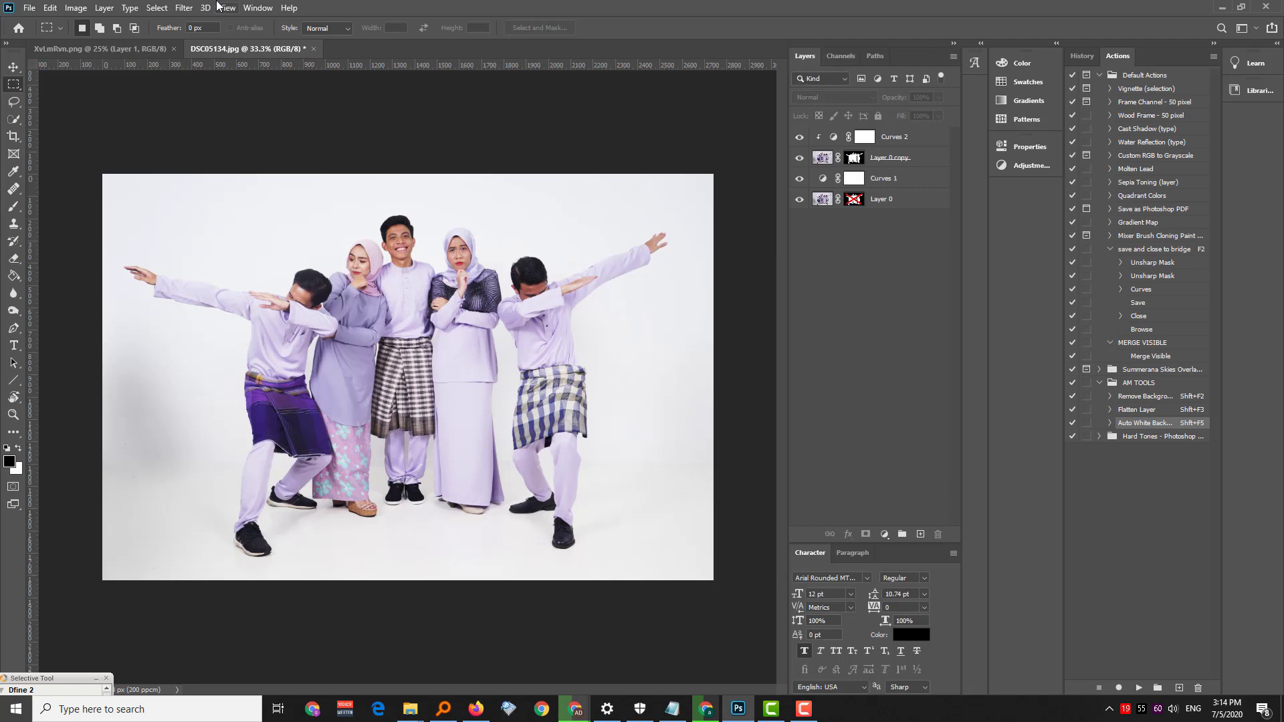
pyautogui.click(259, 8)
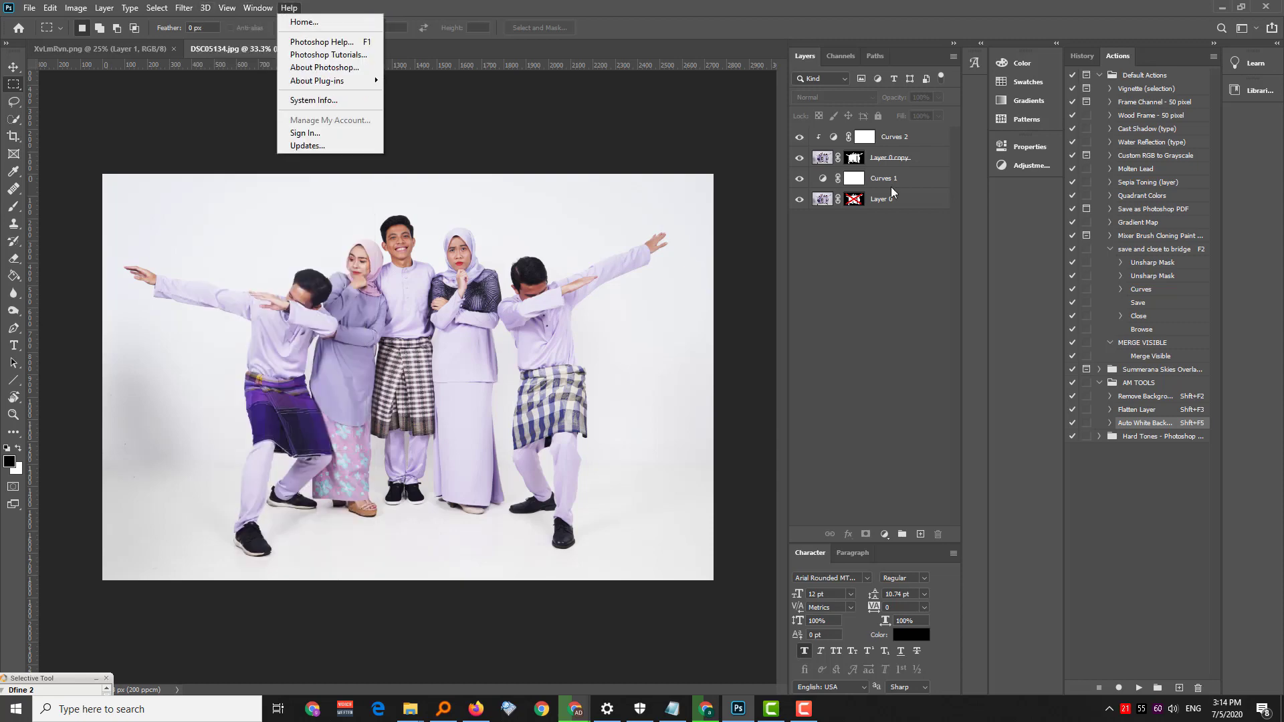
pyautogui.click(908, 284)
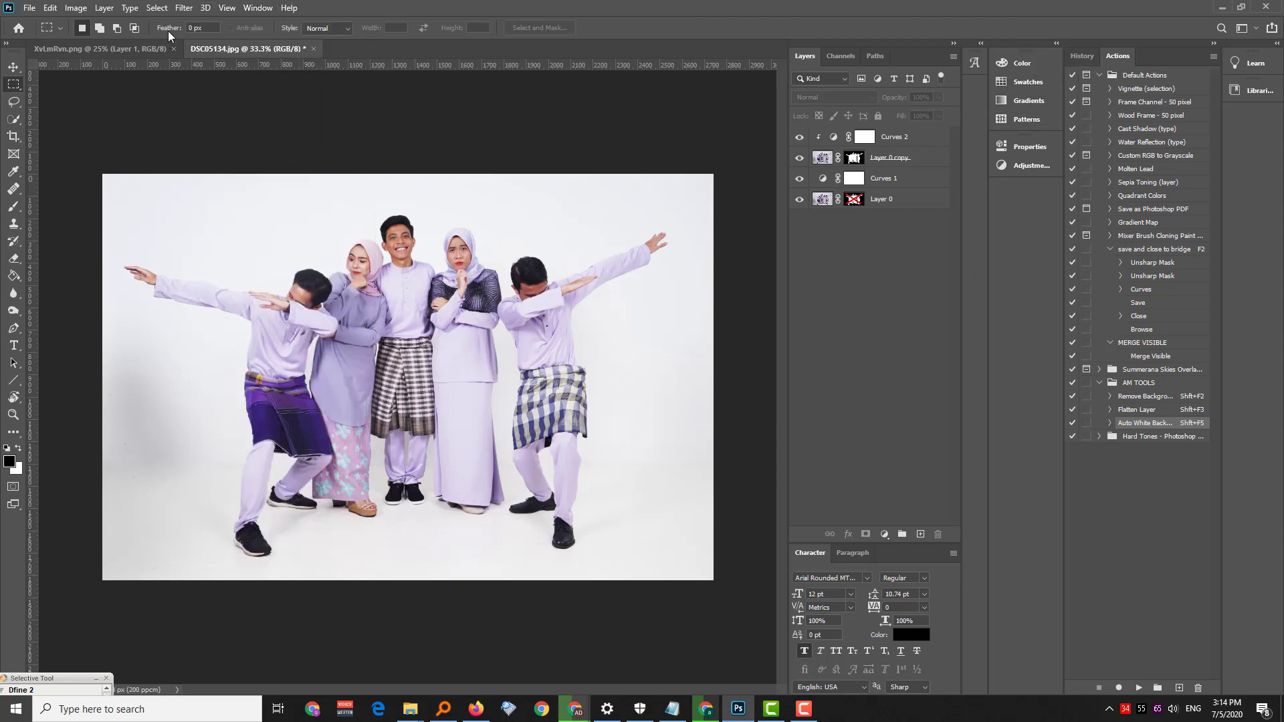
pyautogui.click(258, 8)
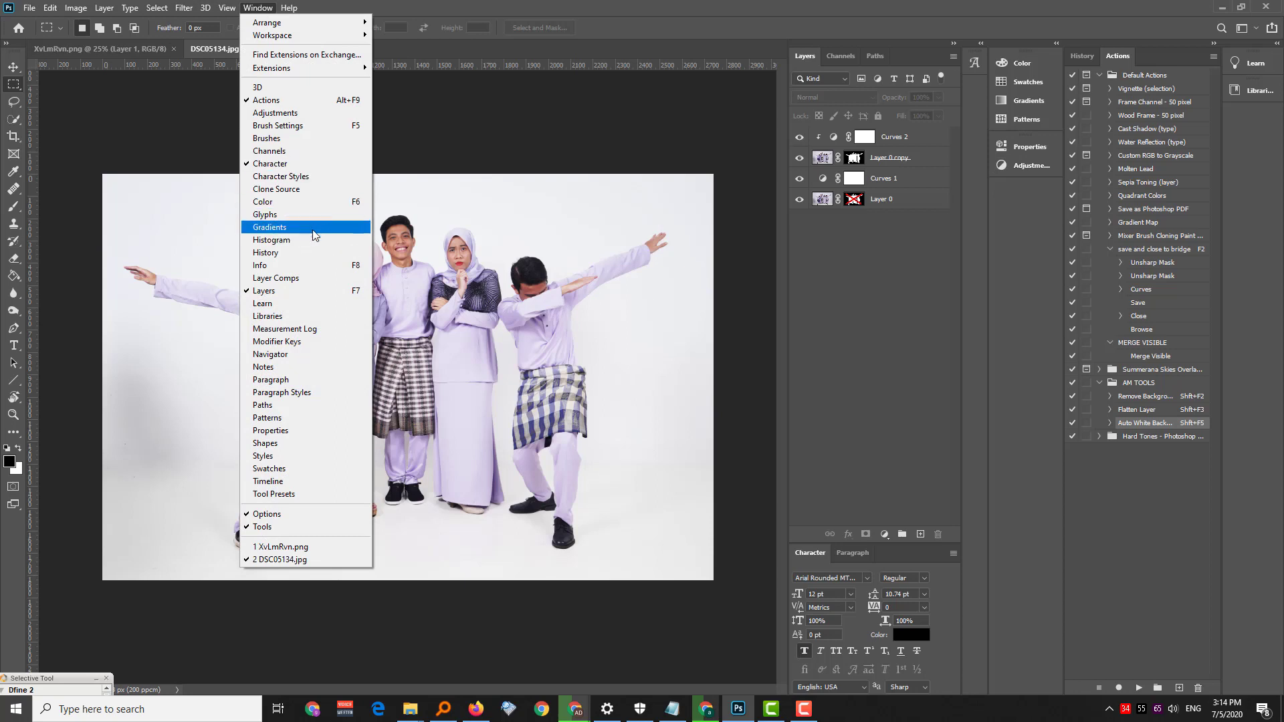
pyautogui.click(307, 253)
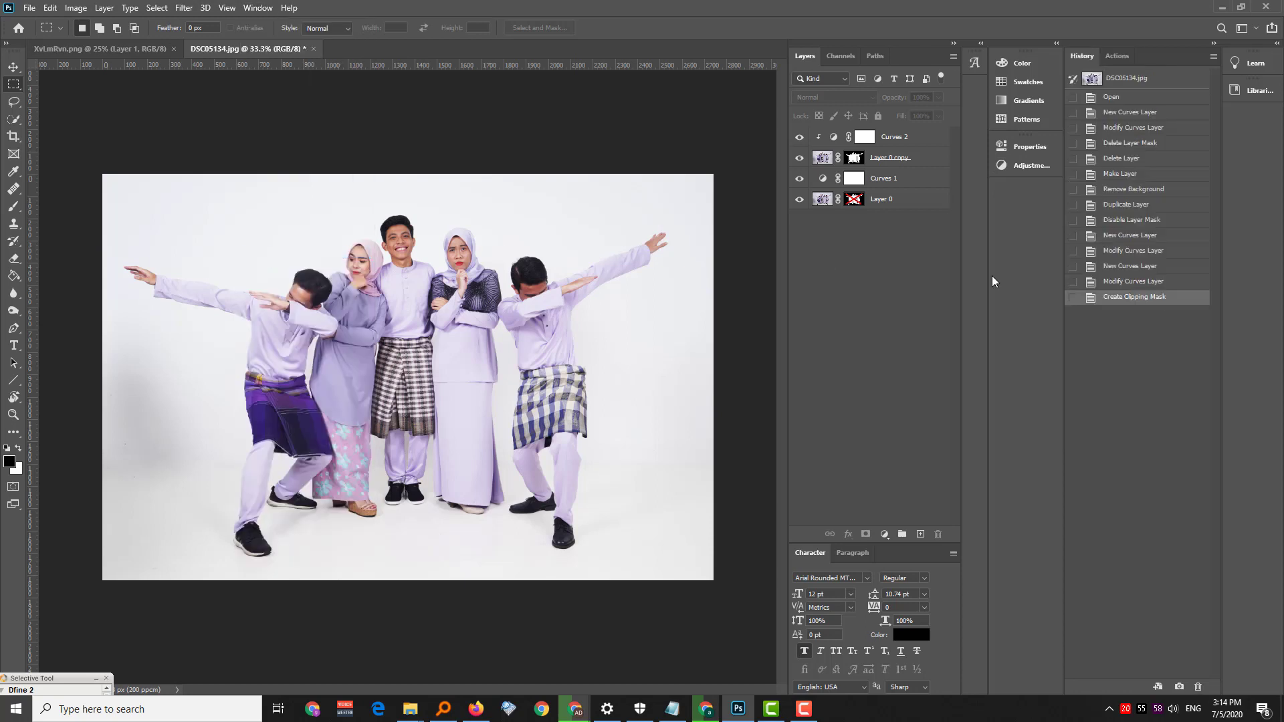
# Return to the original History snapshot, revert the file to its saved Background layer, and show the Actions panel.
pyautogui.click(1150, 80)
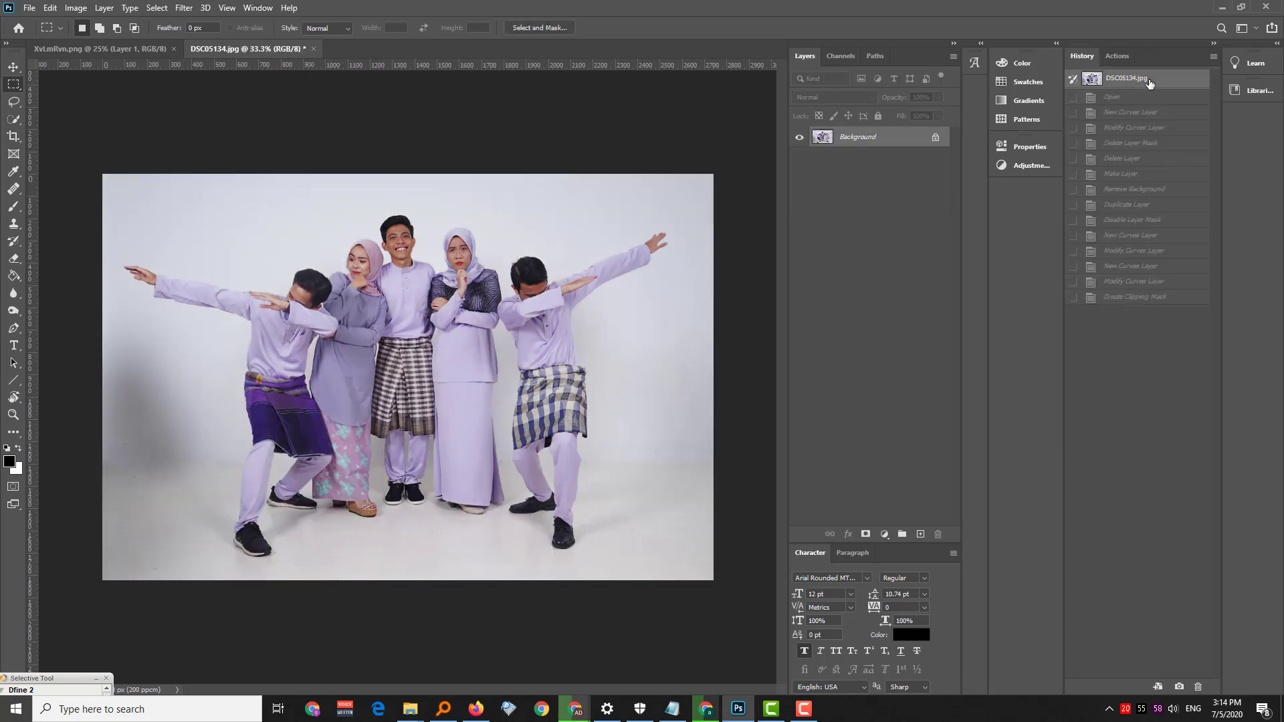
pyautogui.click(29, 8)
pyautogui.click(80, 181)
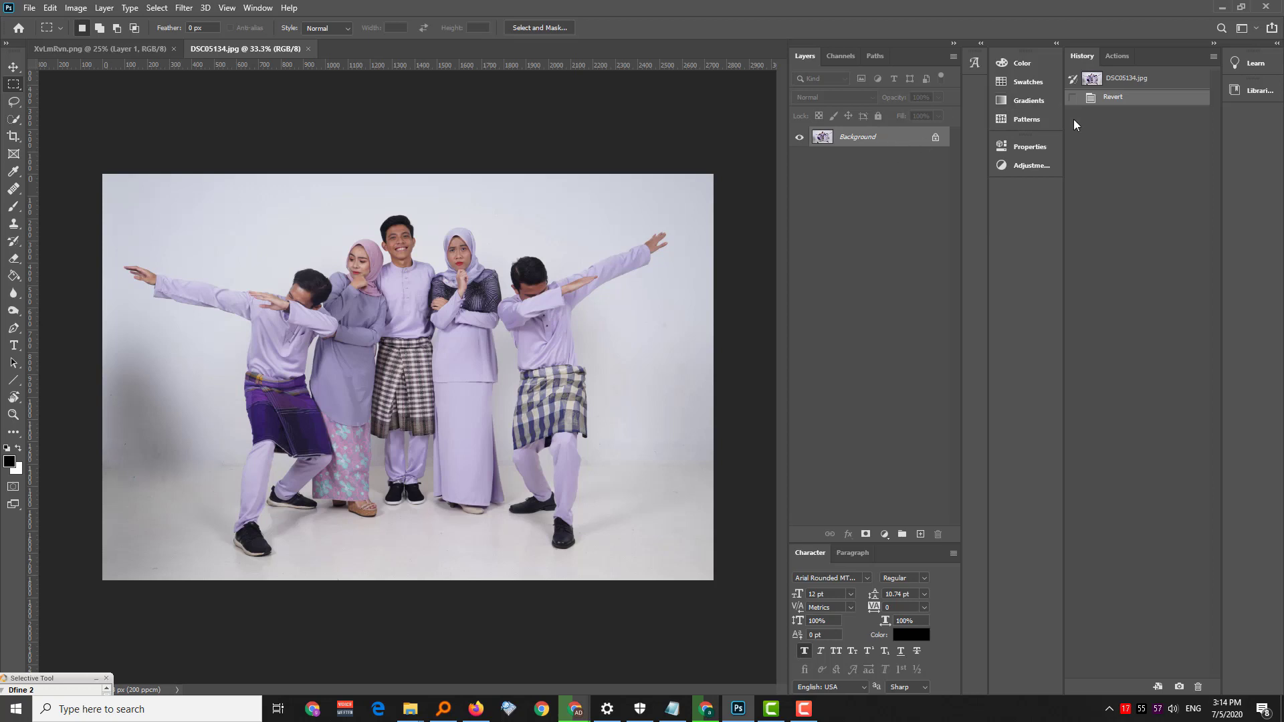
pyautogui.click(257, 8)
pyautogui.click(266, 100)
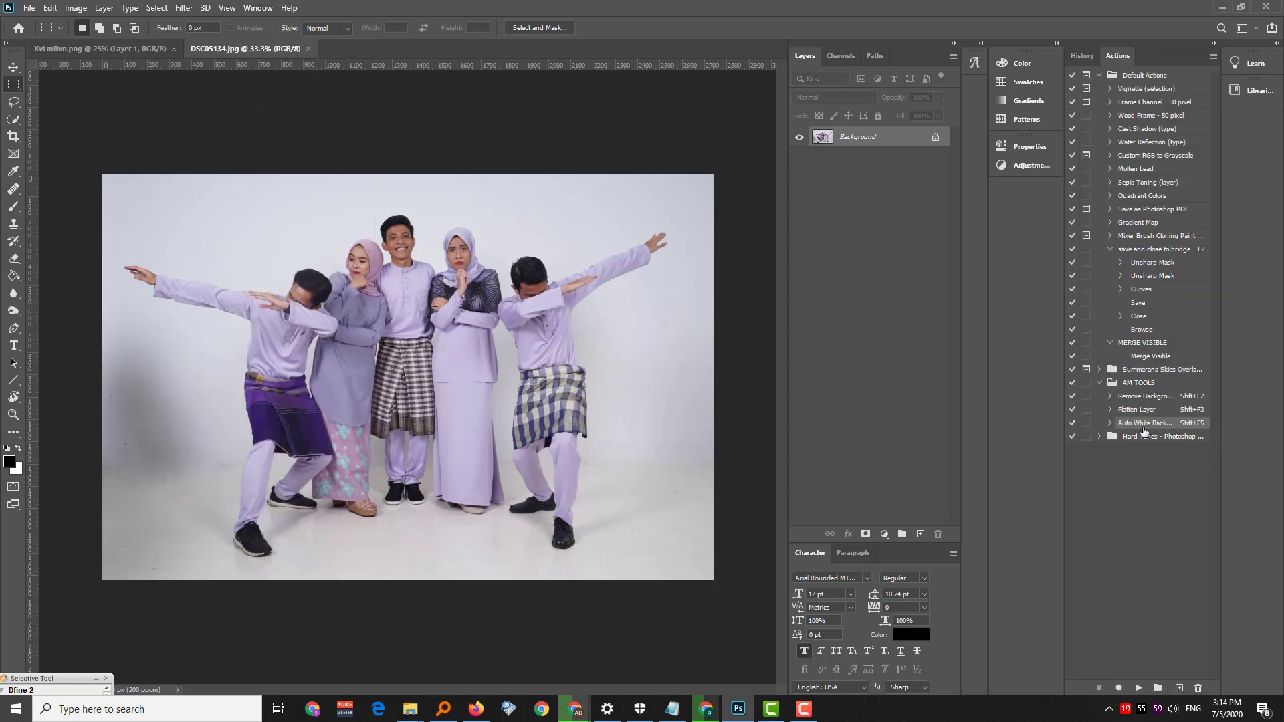
# Play the Auto White Background Removal action from the Actions panel.
pyautogui.click(1138, 689)
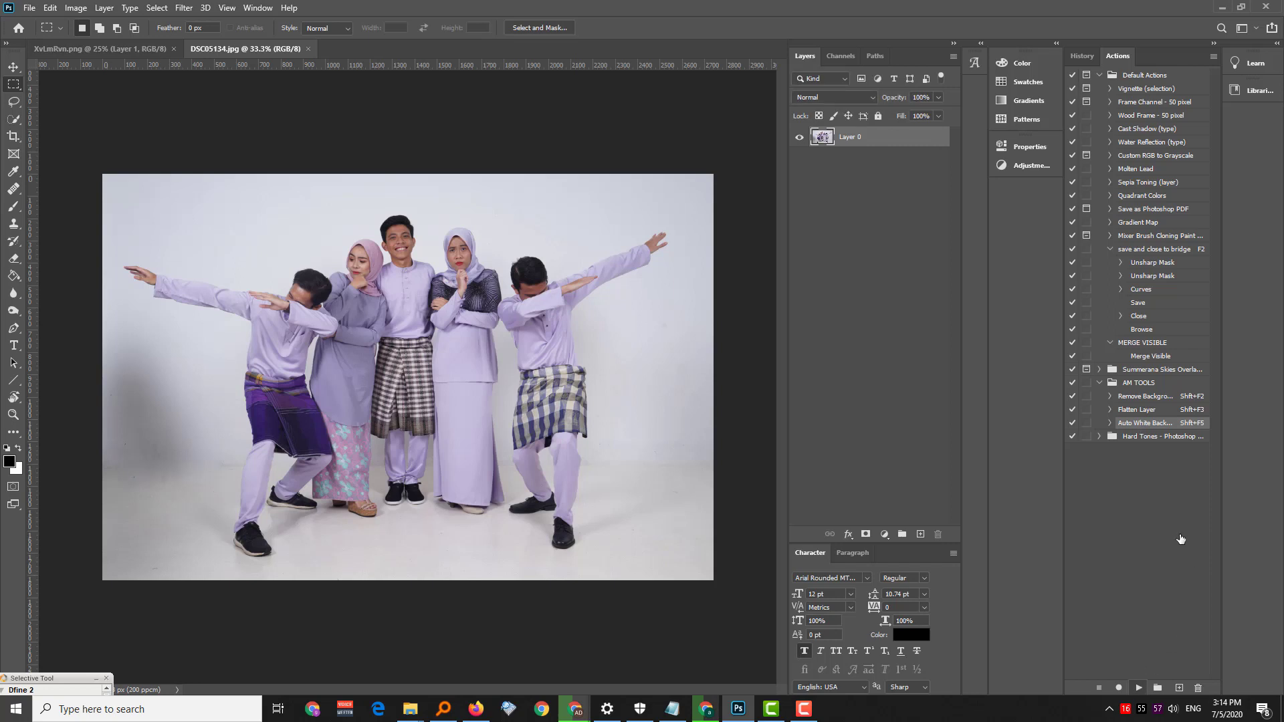